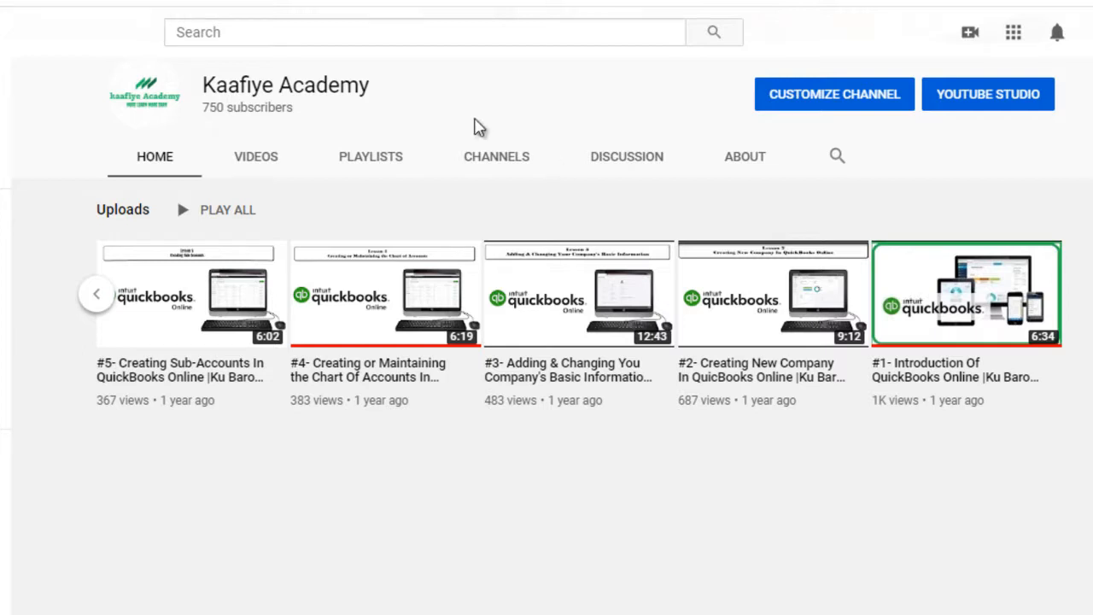
- Search YouTube for "kaafiye academy" and open the Kaafiye Academy channel
drag(208, 84, 293, 34)
text(kaa)
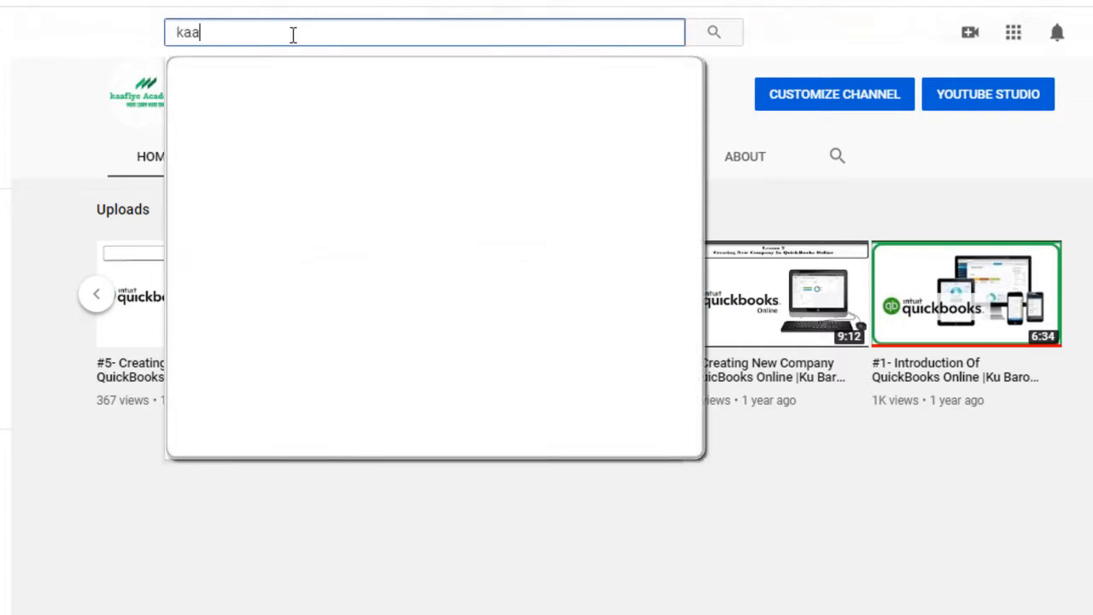
text(fiye a)
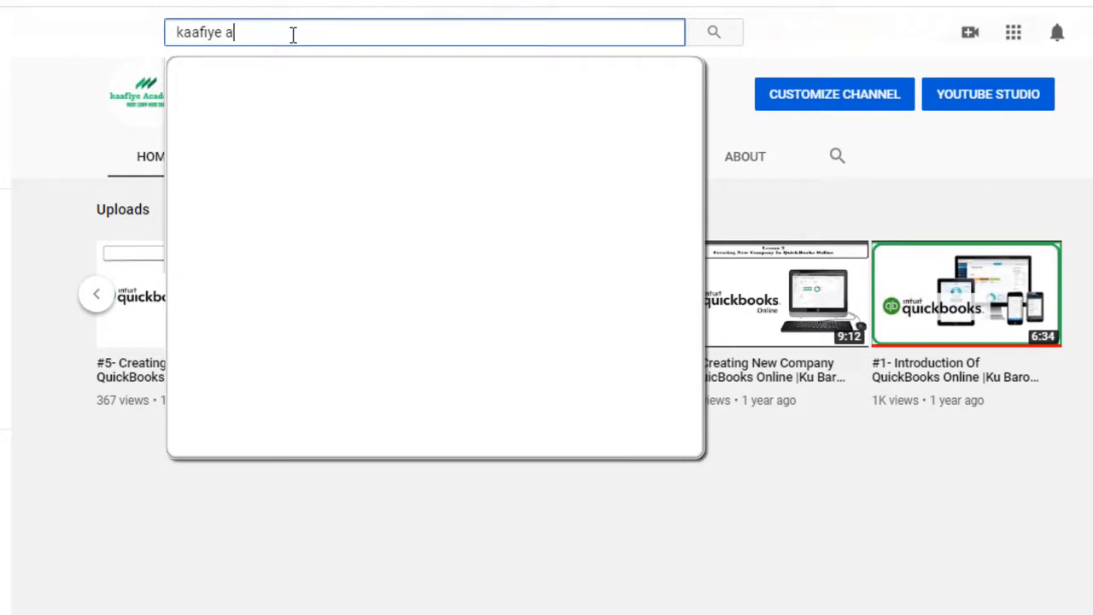
text(cademy)
key(Return)
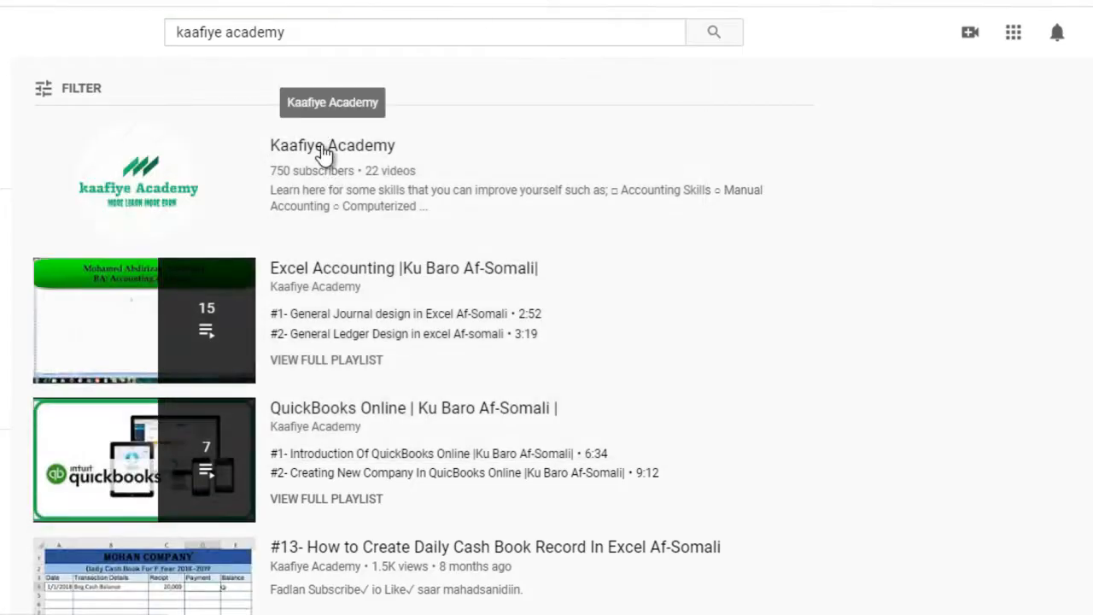
click(322, 152)
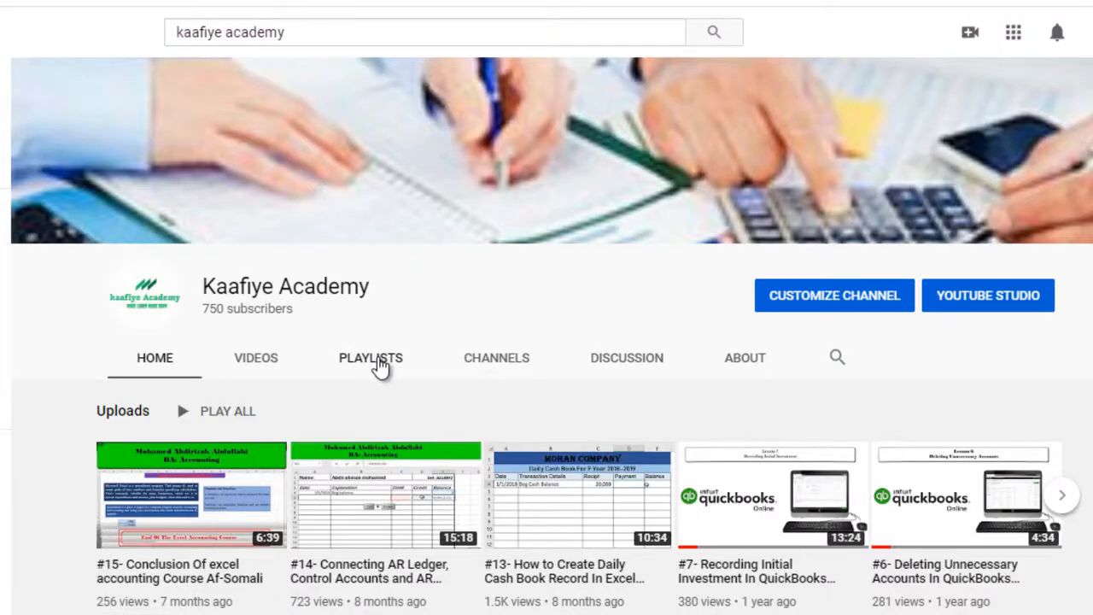
- Review the lessons in the channel's QuickBooks Online playlist and return to the Kaafiye Academy channel page
click(380, 366)
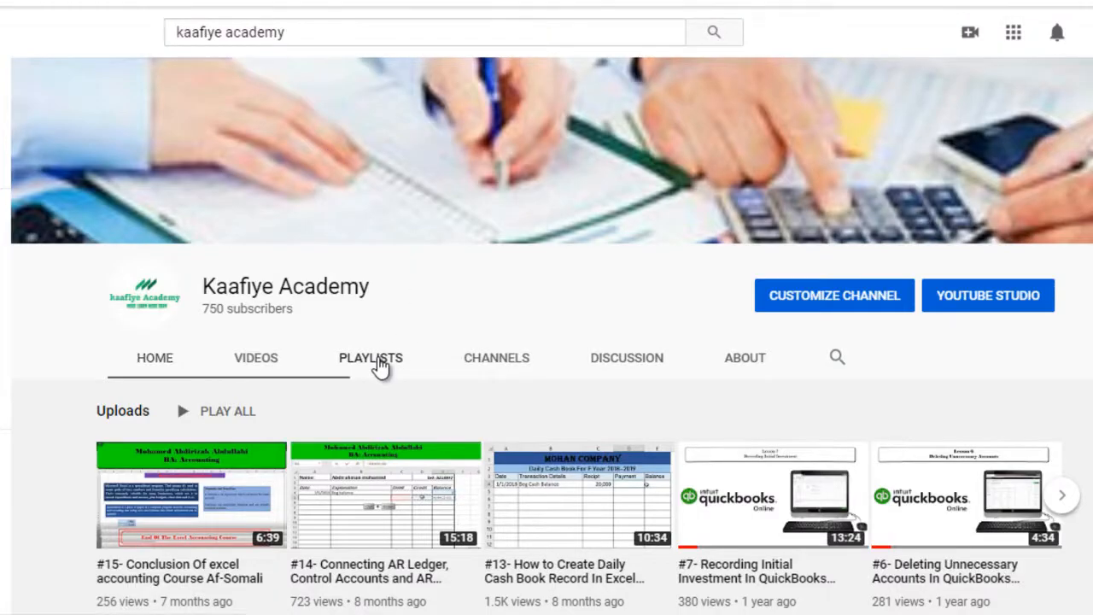
scroll(387, 376, down, 1)
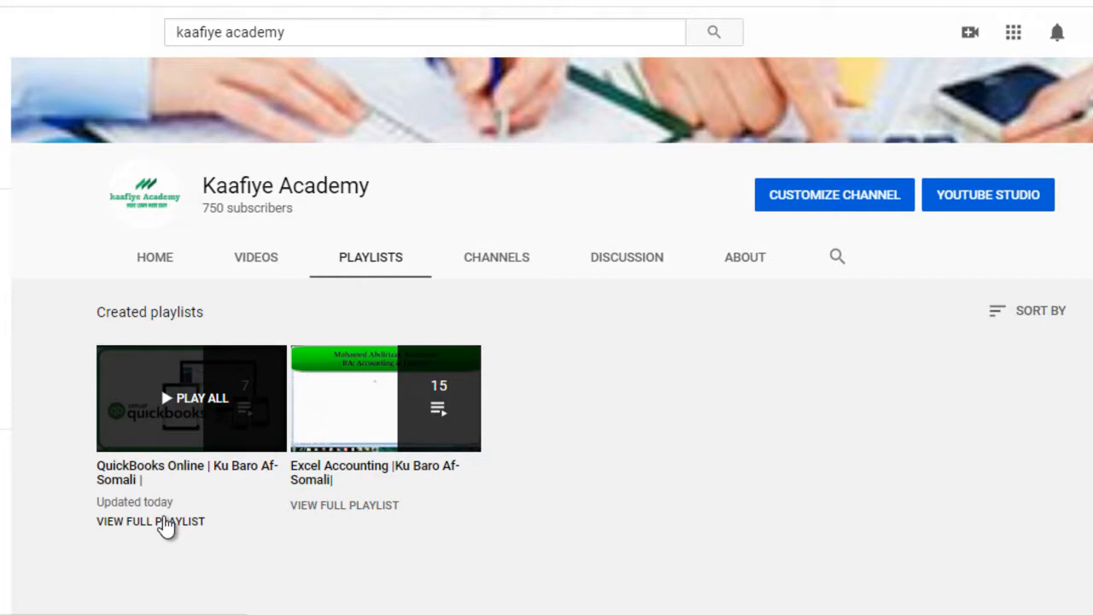
click(167, 524)
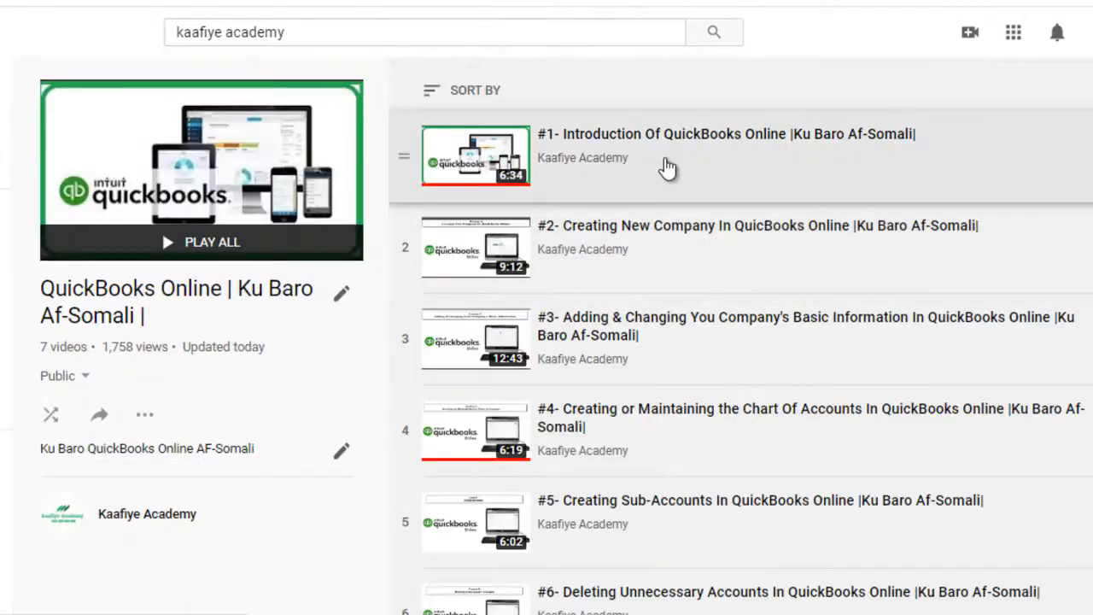
scroll(662, 222, down, 1)
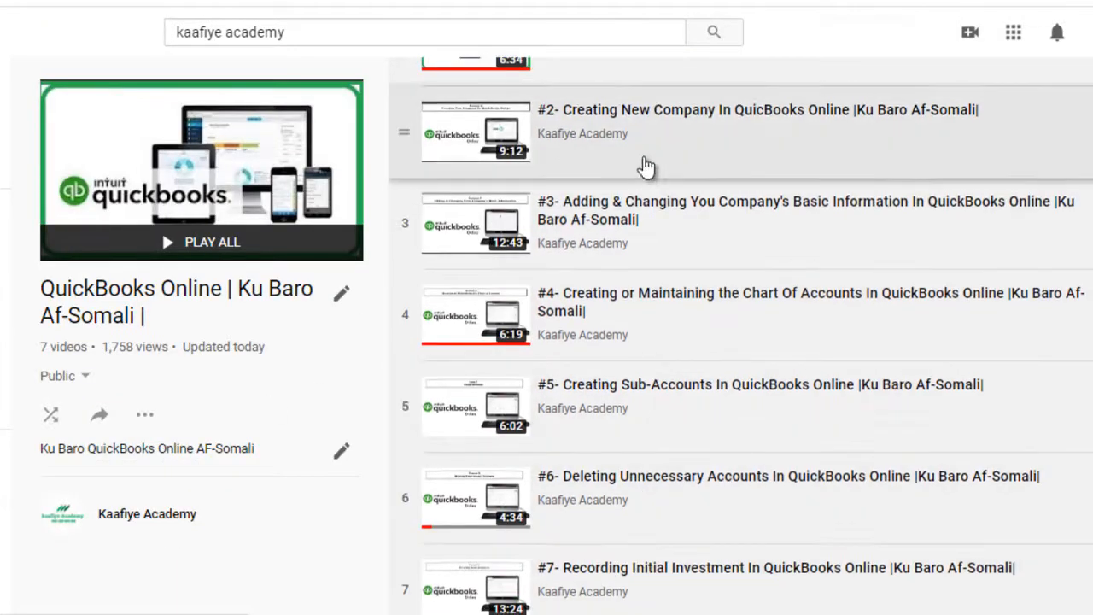
scroll(645, 150, up, 1)
scroll(644, 137, up, 1)
scroll(666, 572, down, 2)
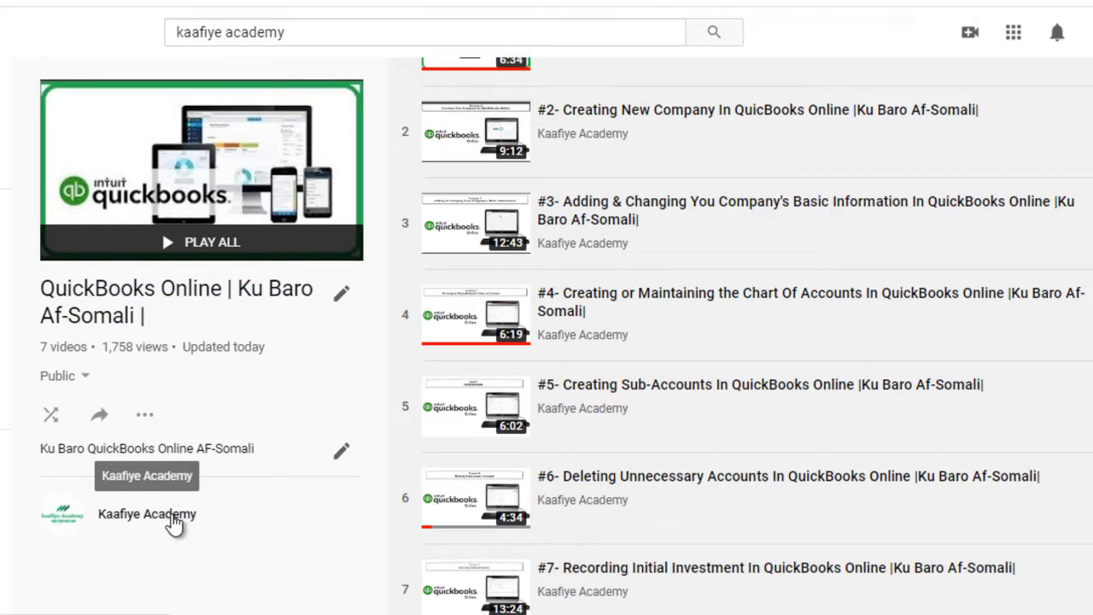
click(175, 523)
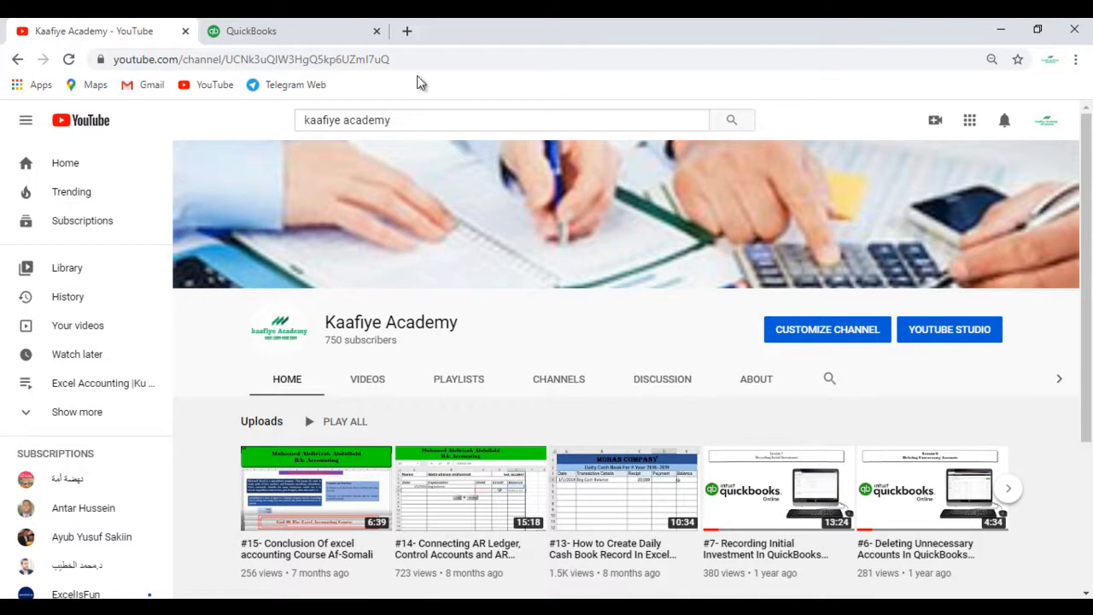
- Switch to QuickBooks and start a new supplier cheque for Mohan Electronics Company
click(252, 30)
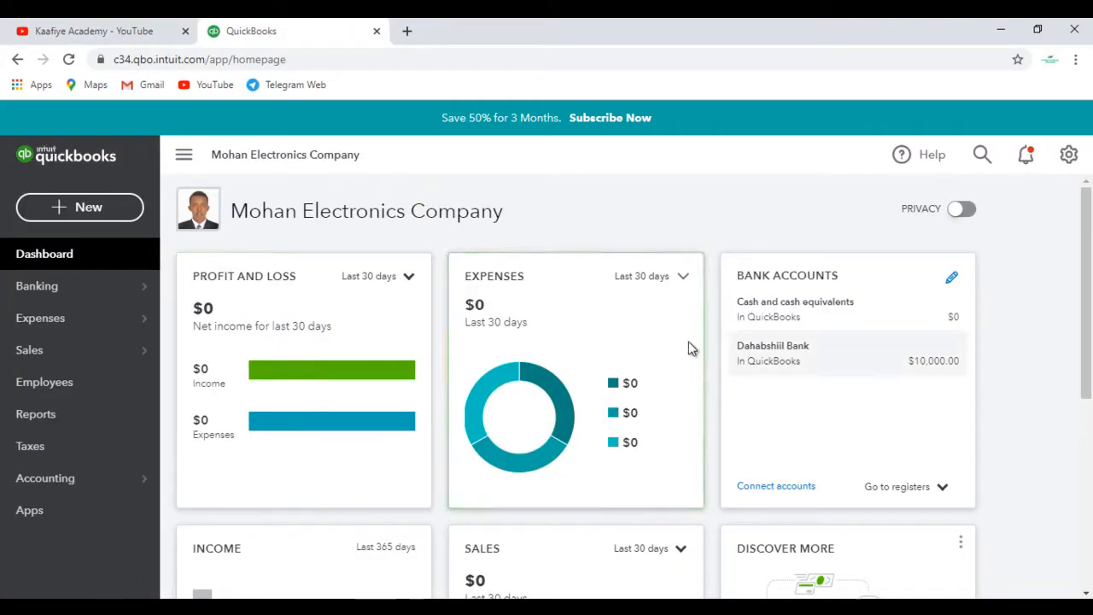
scroll(649, 447, down, 1)
scroll(649, 447, up, 1)
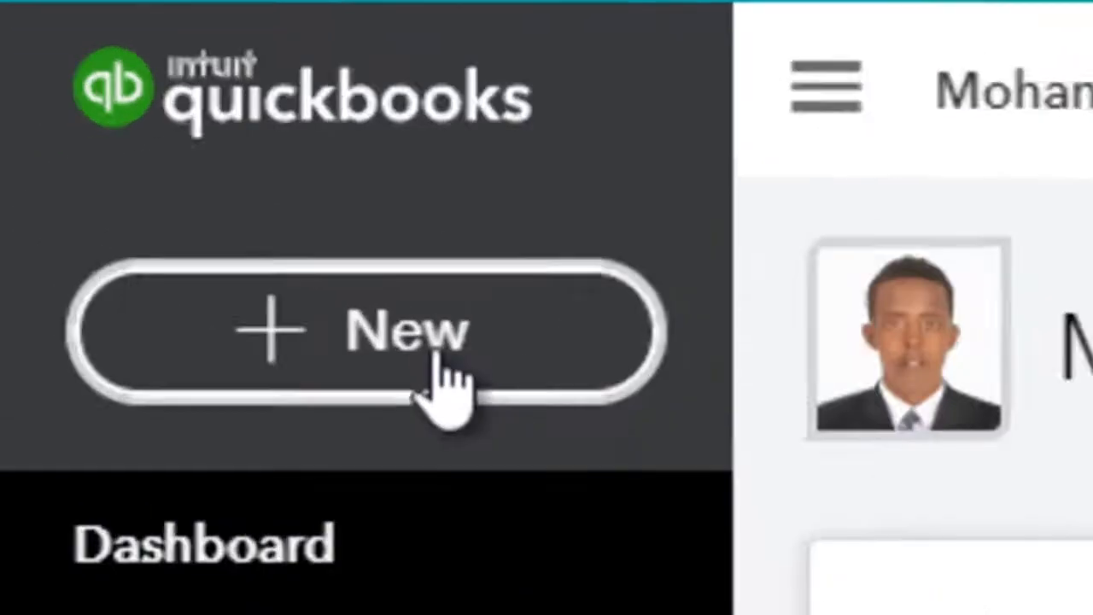
click(96, 213)
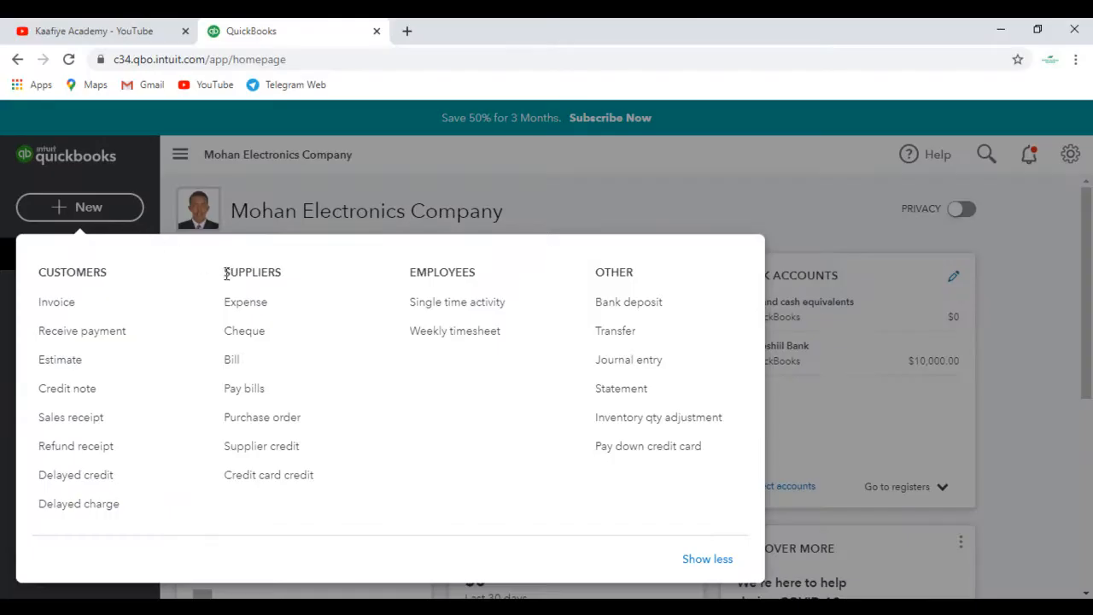
drag(227, 273, 283, 274)
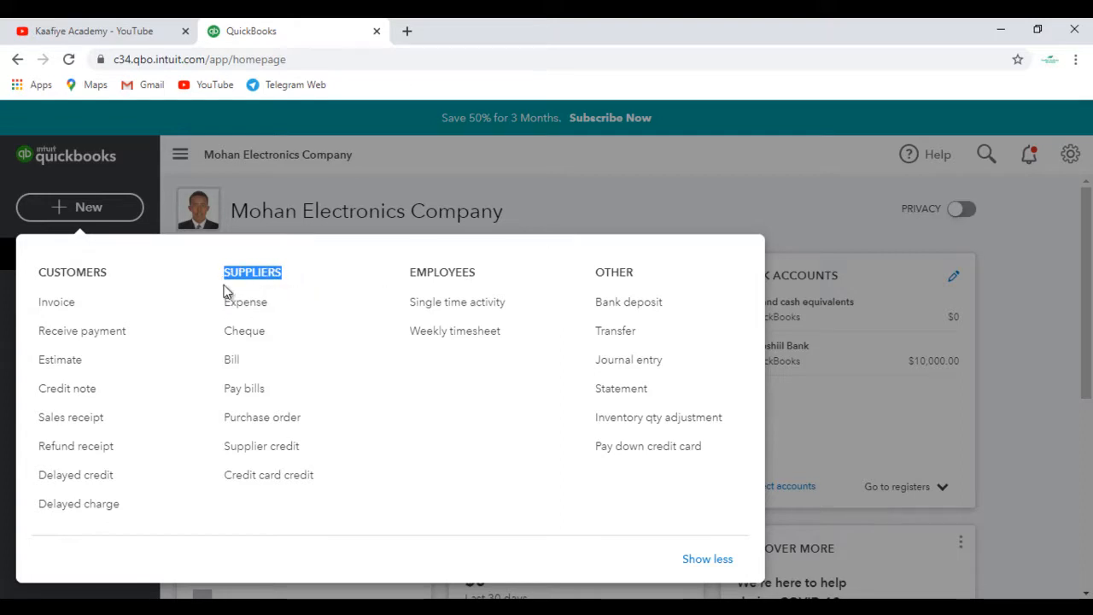
click(252, 338)
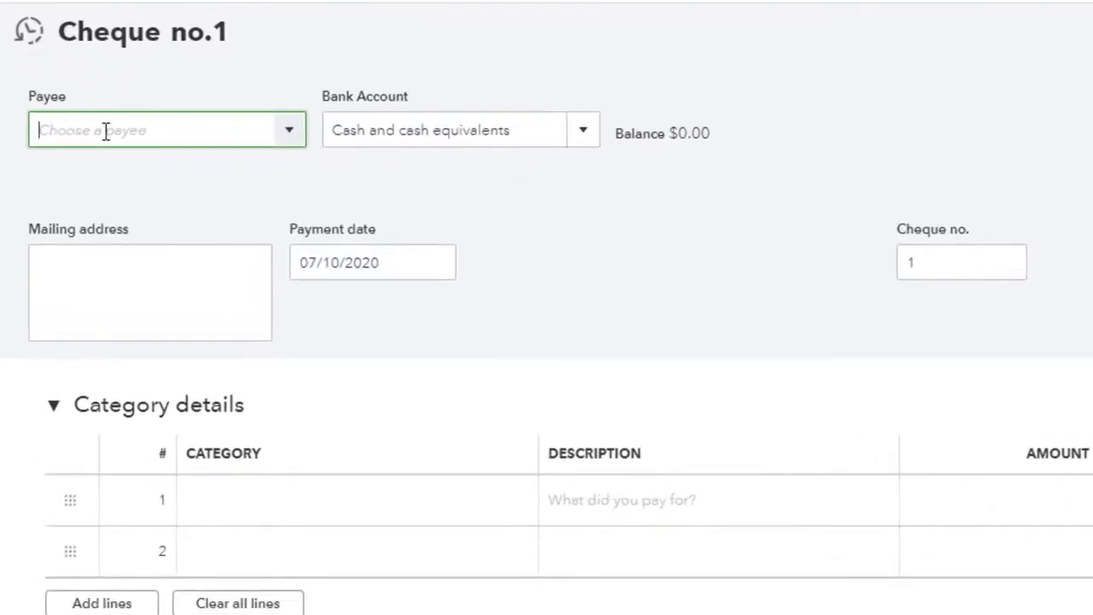
- Add Holac Company as a new payee of type Supplier on the cheque and save it
text(Holac)
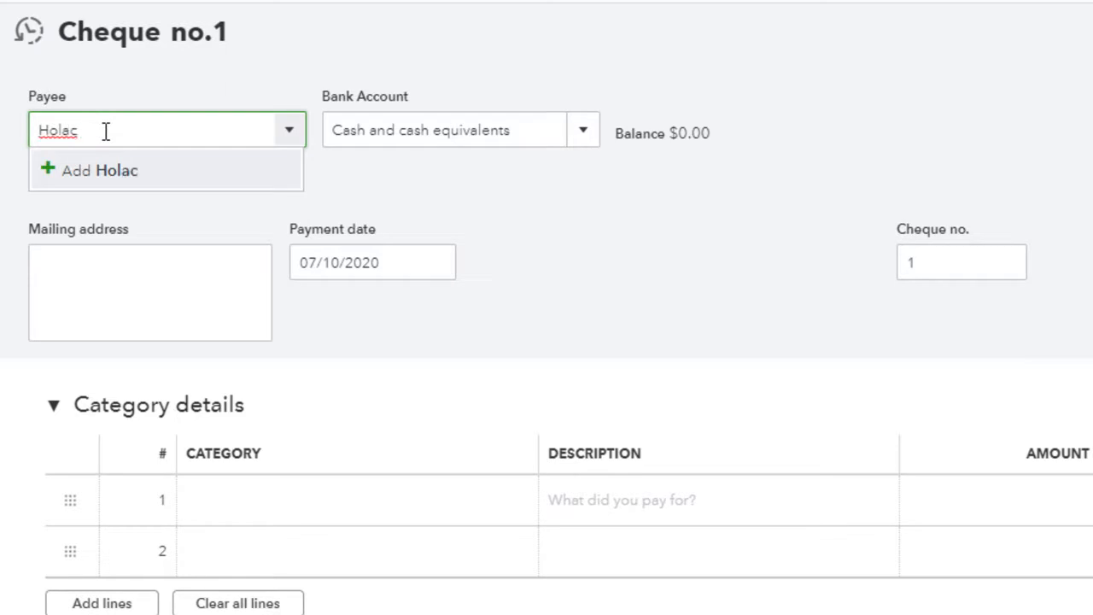
text( Company)
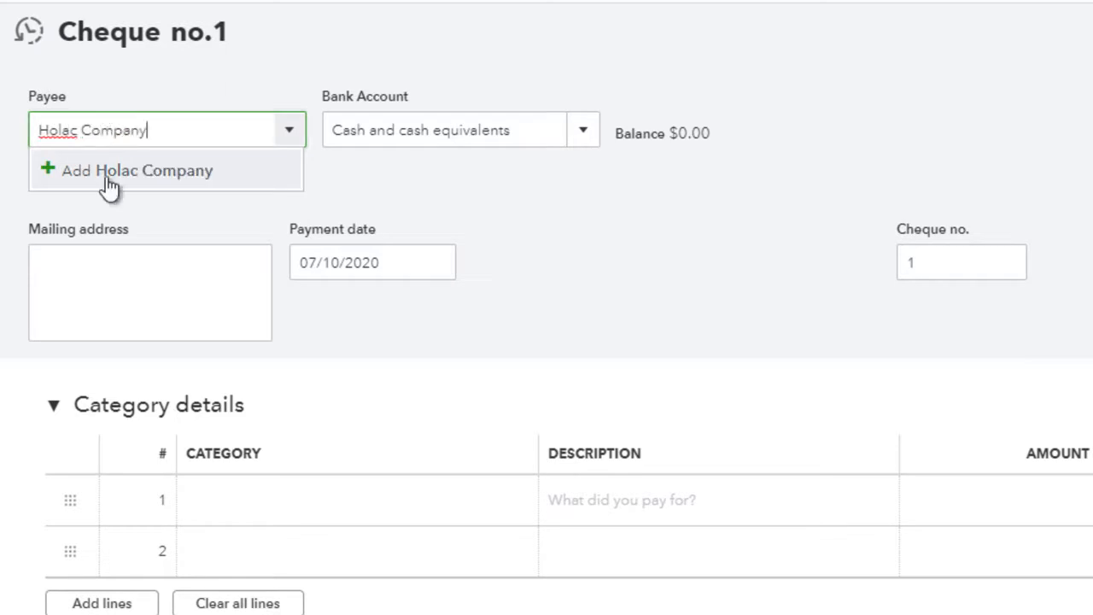
double_click(98, 171)
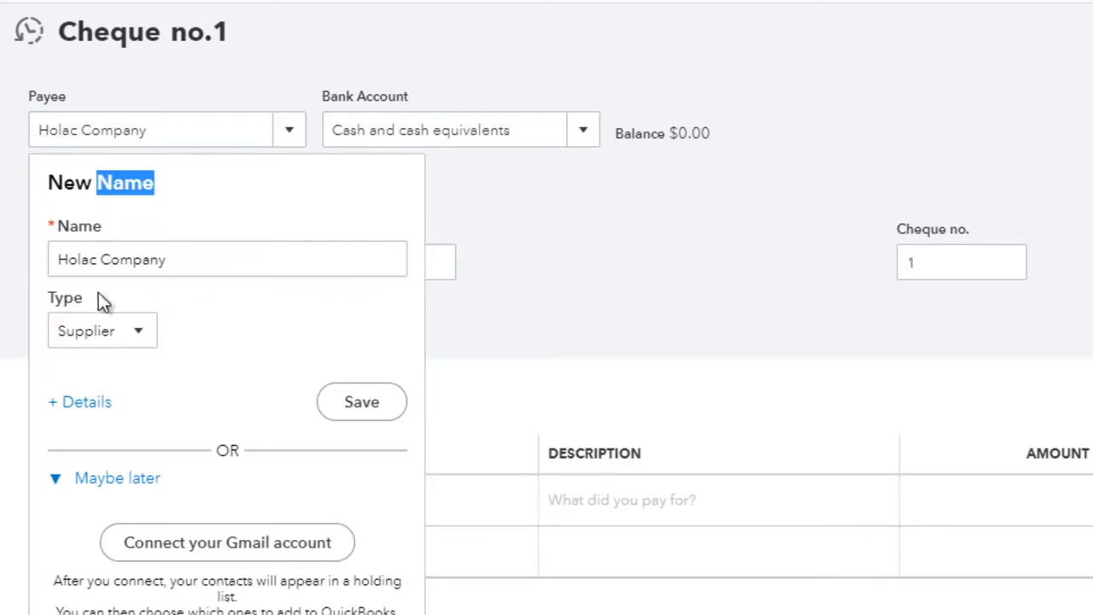
click(135, 342)
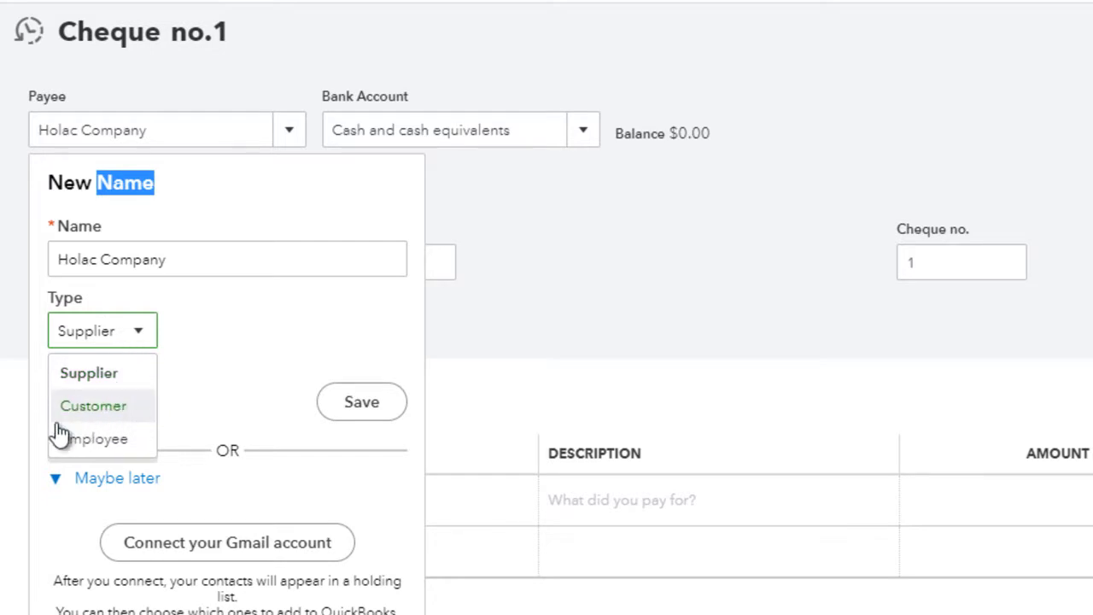
click(104, 385)
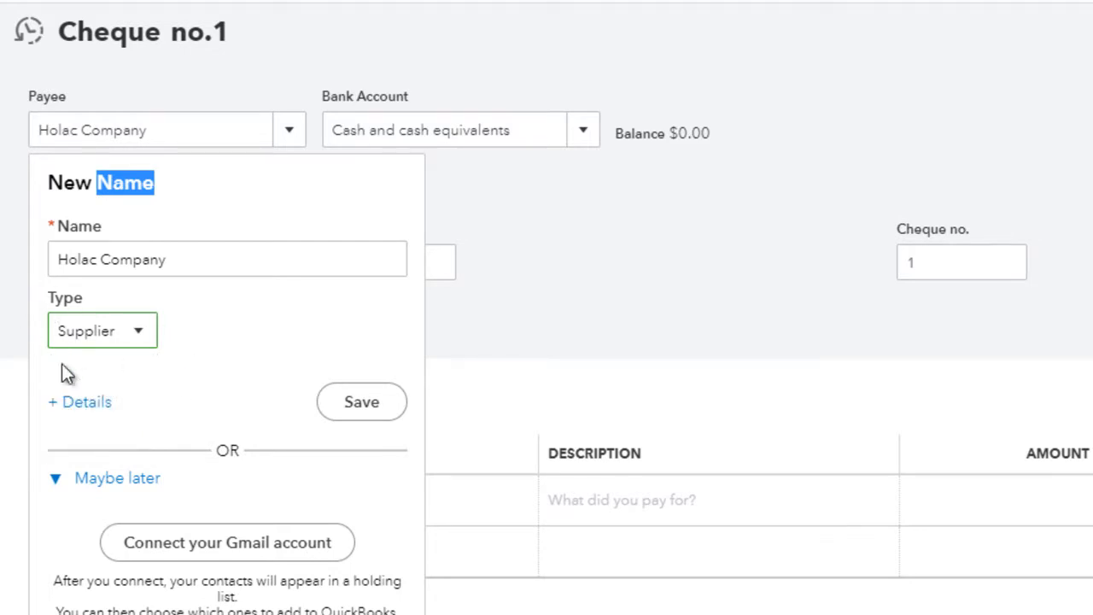
click(365, 410)
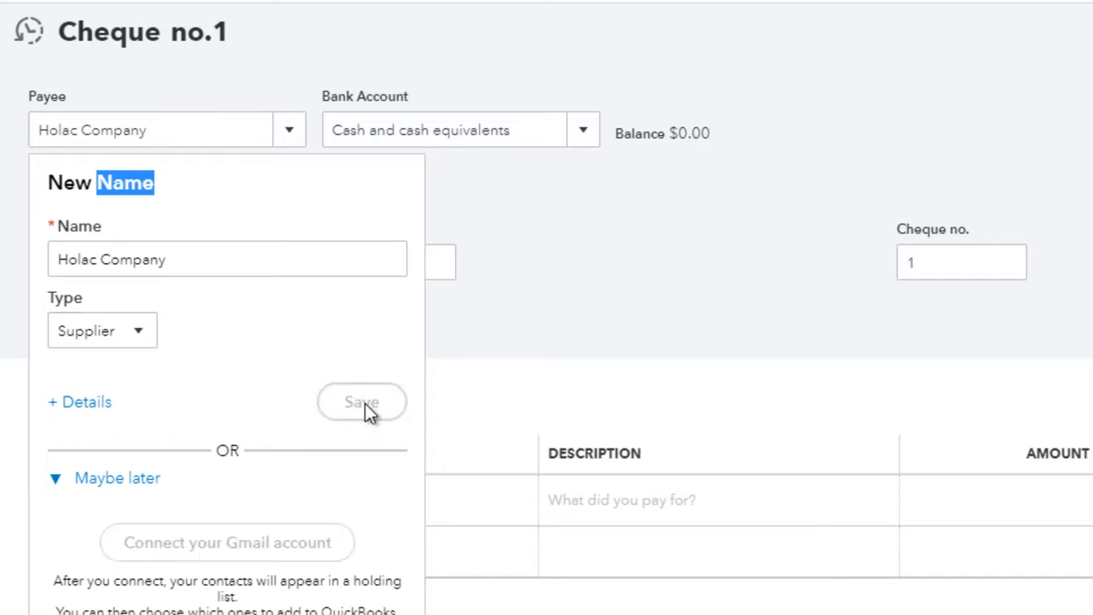
- Set the cheque's bank account to Dahabshiil Bank and check the account's balance
click(582, 138)
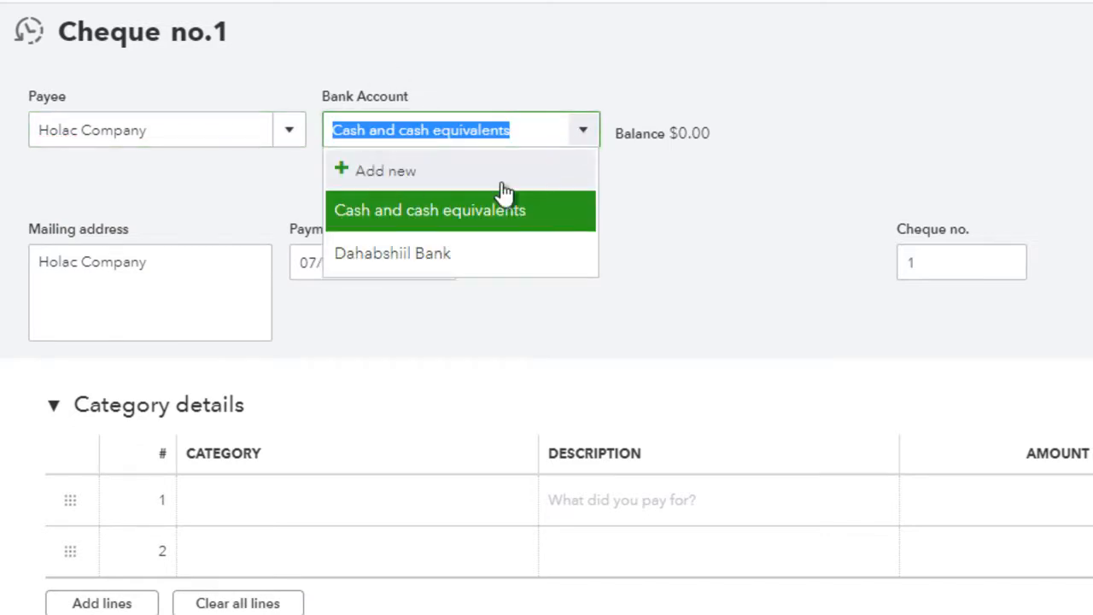
click(450, 255)
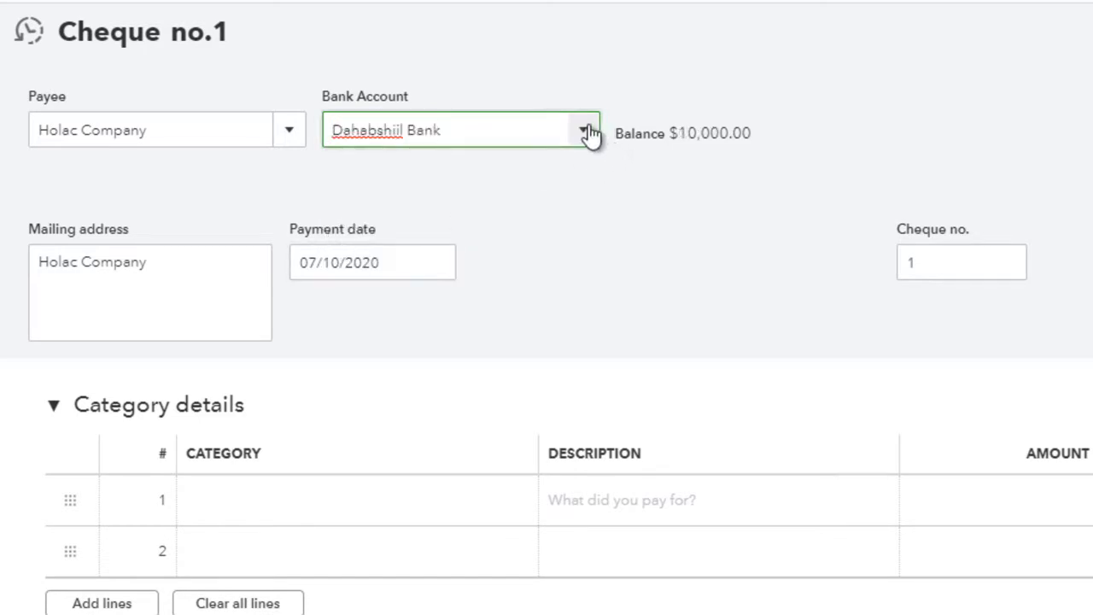
drag(635, 137, 675, 141)
click(785, 139)
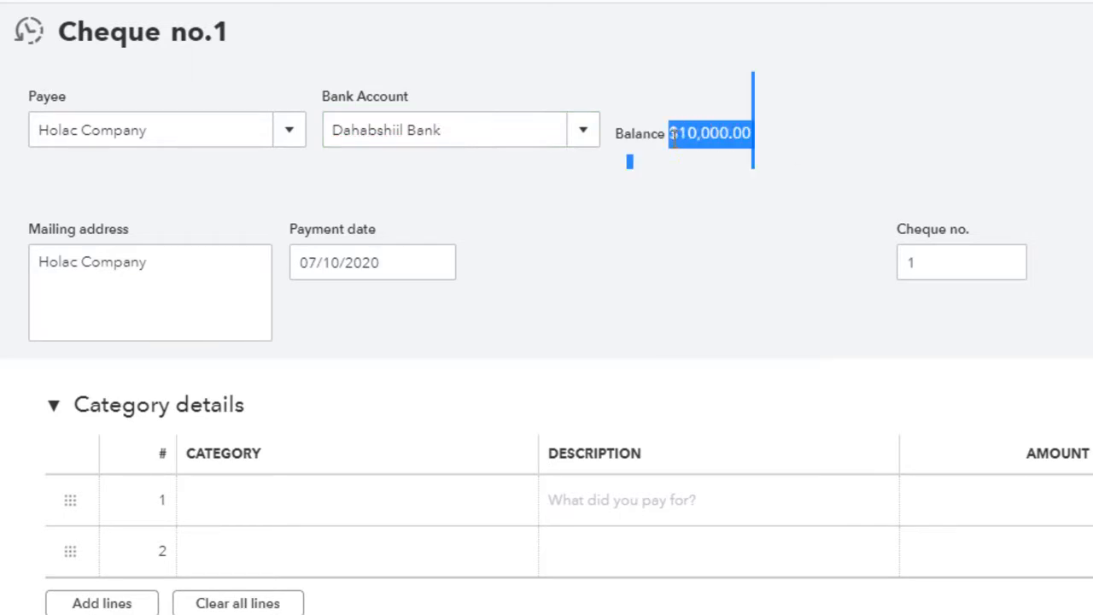
click(676, 209)
scroll(461, 245, down, 1)
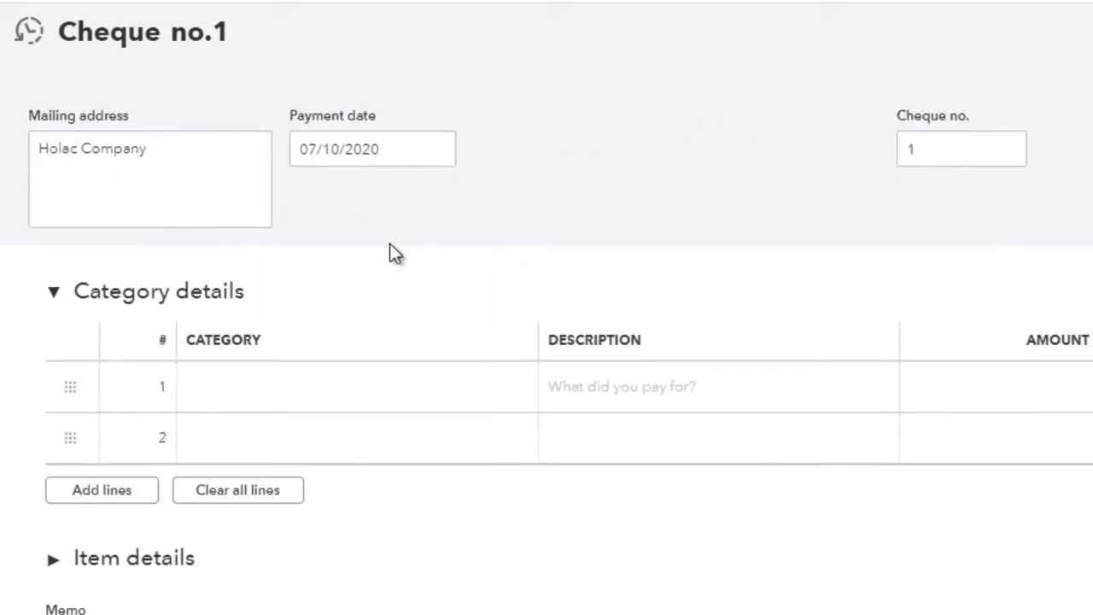
scroll(341, 188, up, 1)
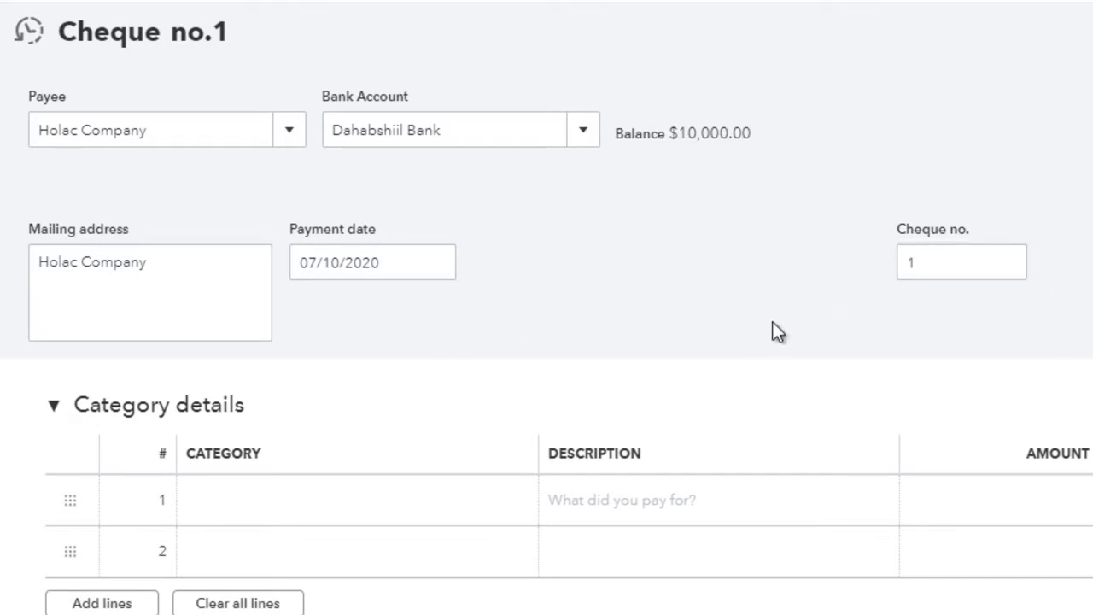
- Collapse the cheque's Category details section and expand the Item details section
click(212, 414)
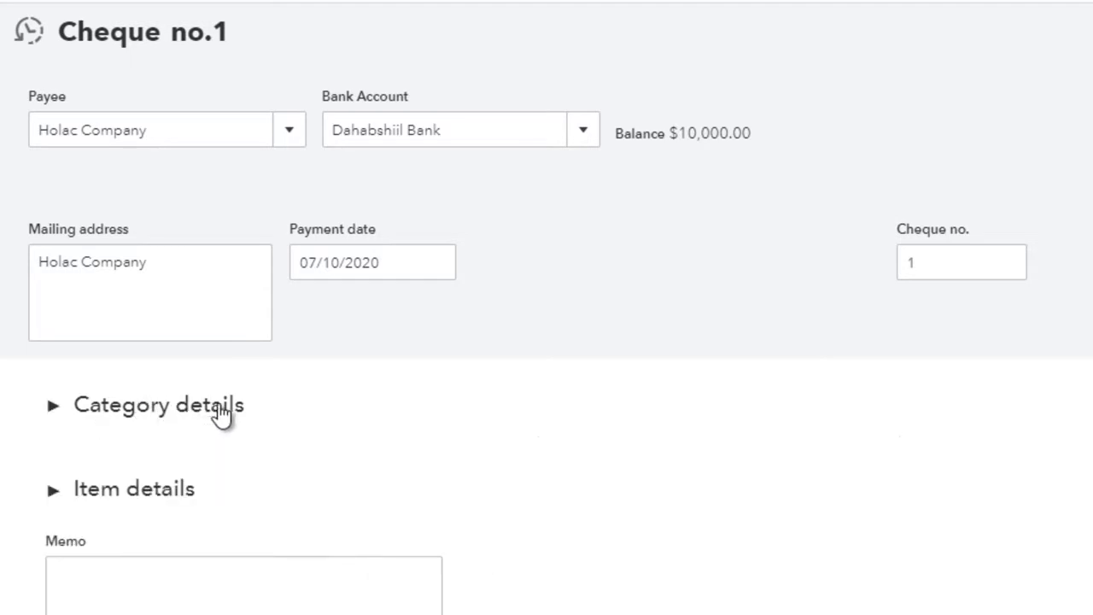
scroll(314, 410, down, 1)
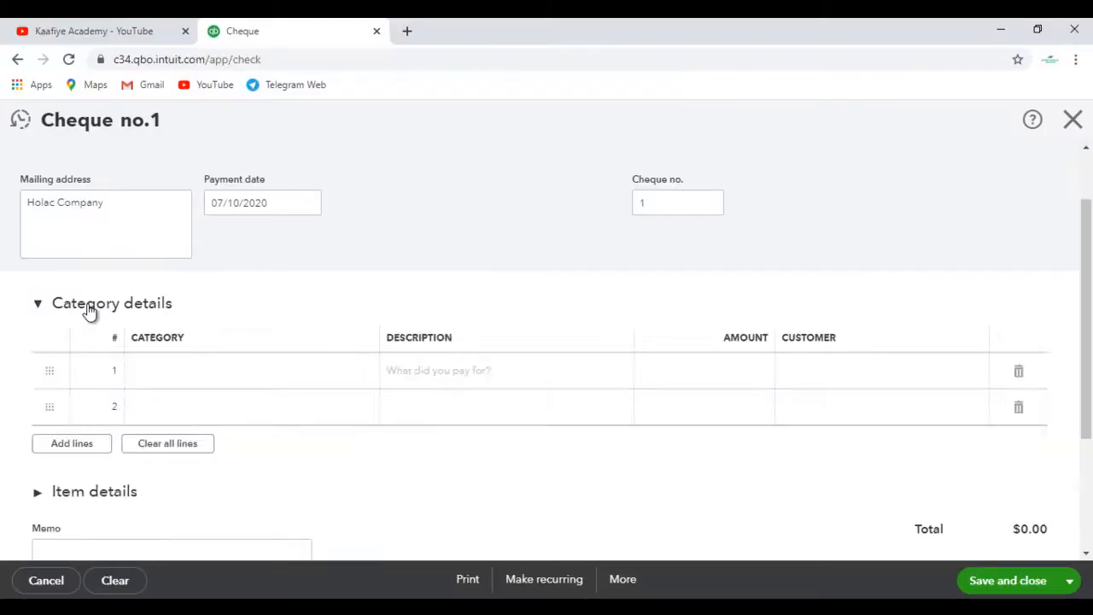
click(125, 300)
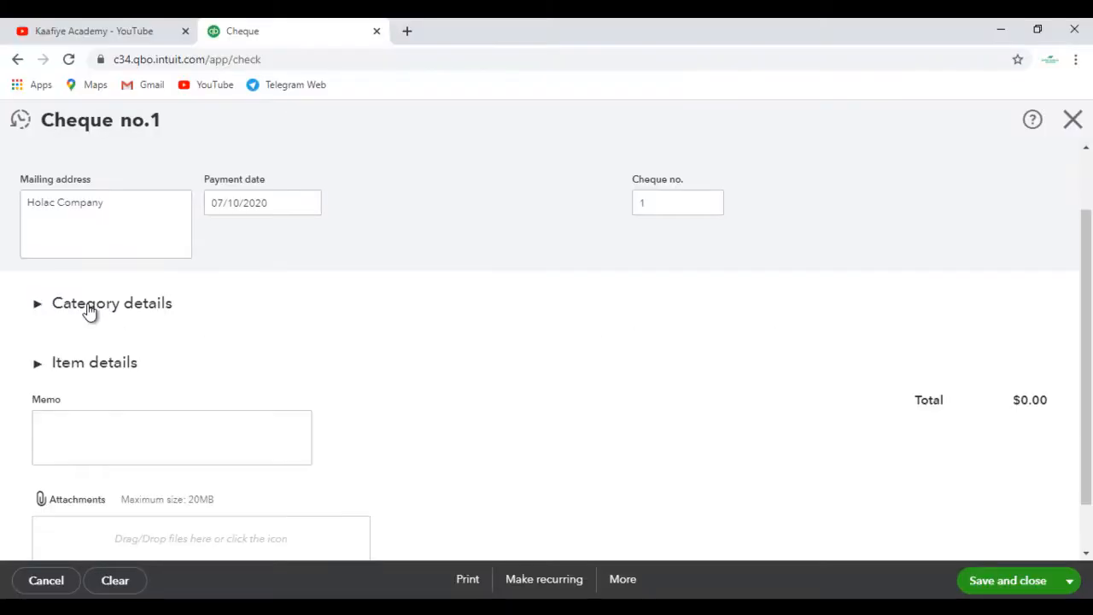
click(115, 373)
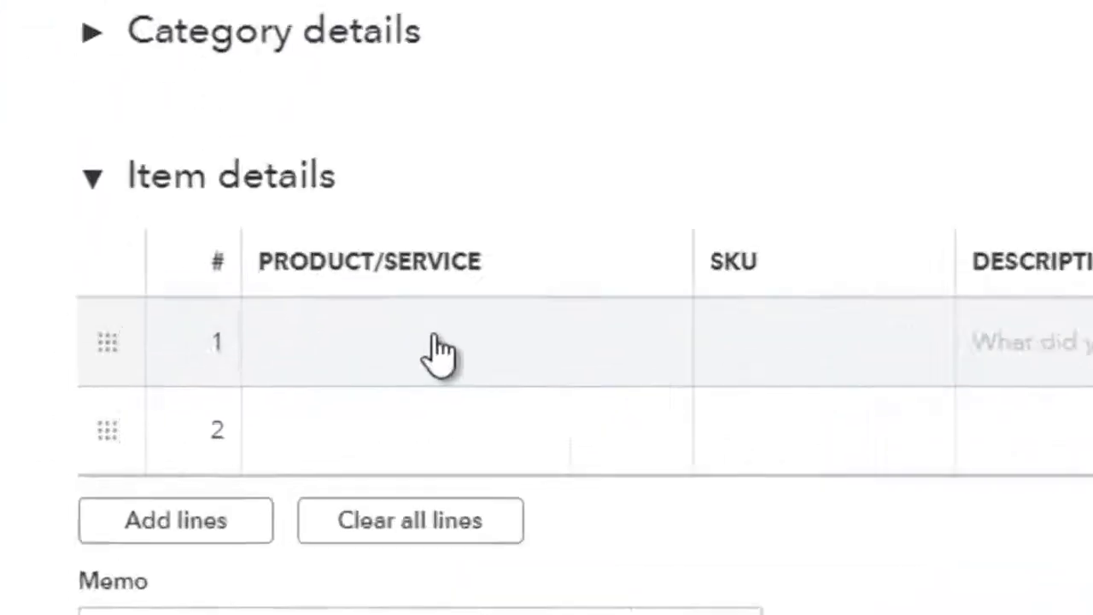
- Enter SAMSUNG GALLAY S9 as the product on the first item line and start adding it as a new Inventory item
click(178, 428)
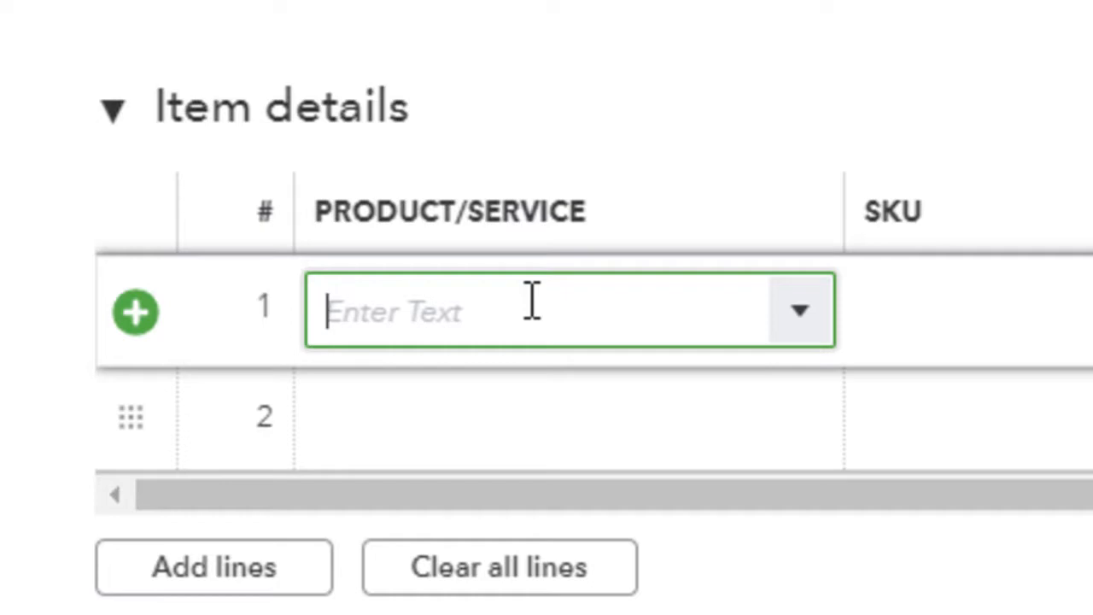
text(S)
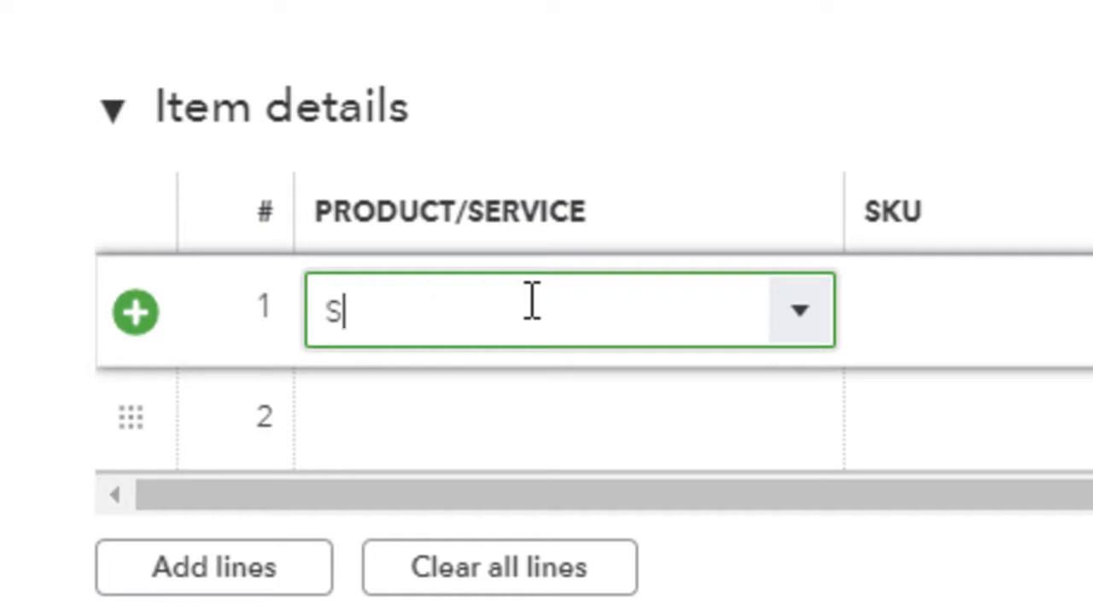
text(AMSUNG )
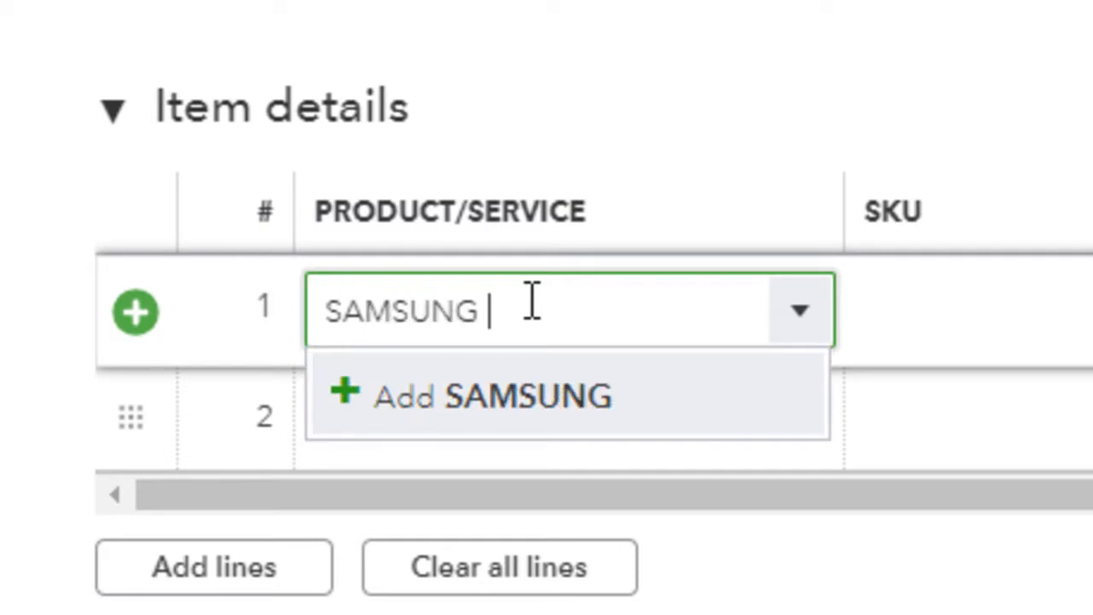
text(GA)
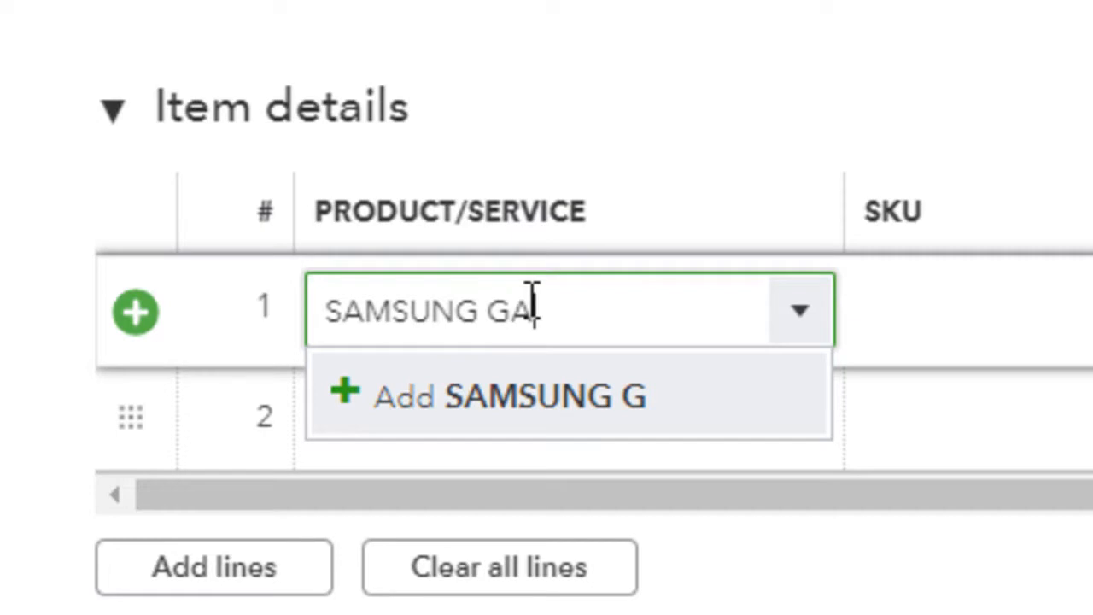
text(LLAY )
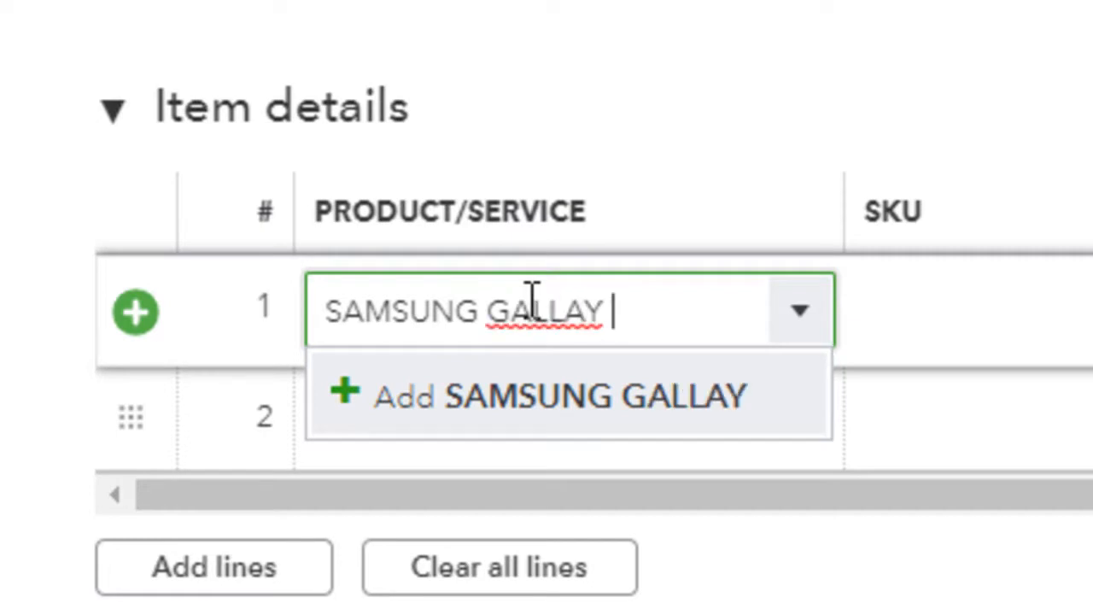
text(S9)
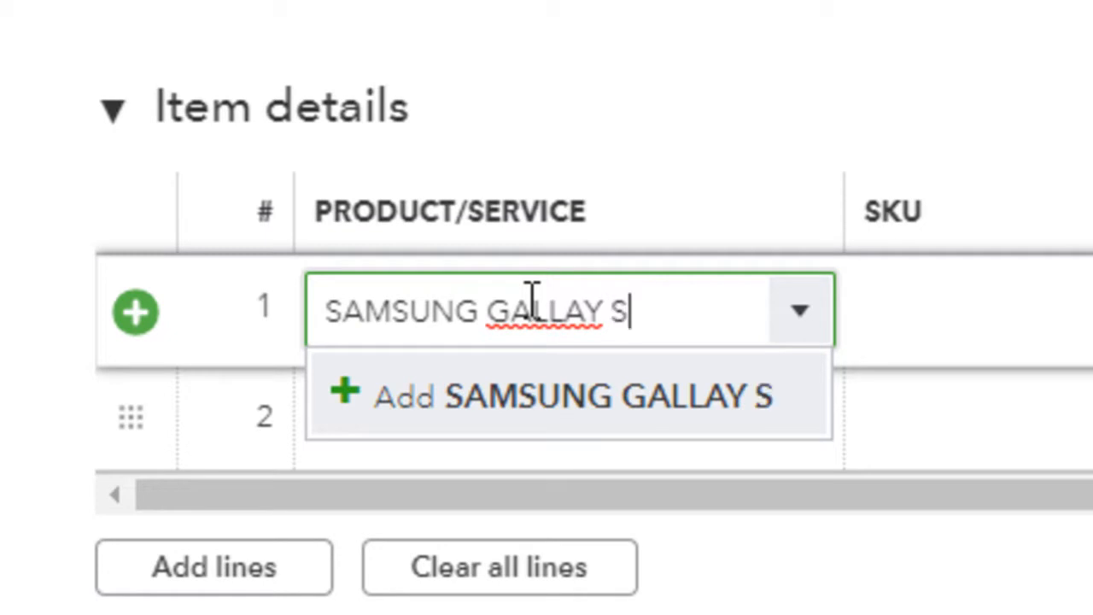
click(396, 410)
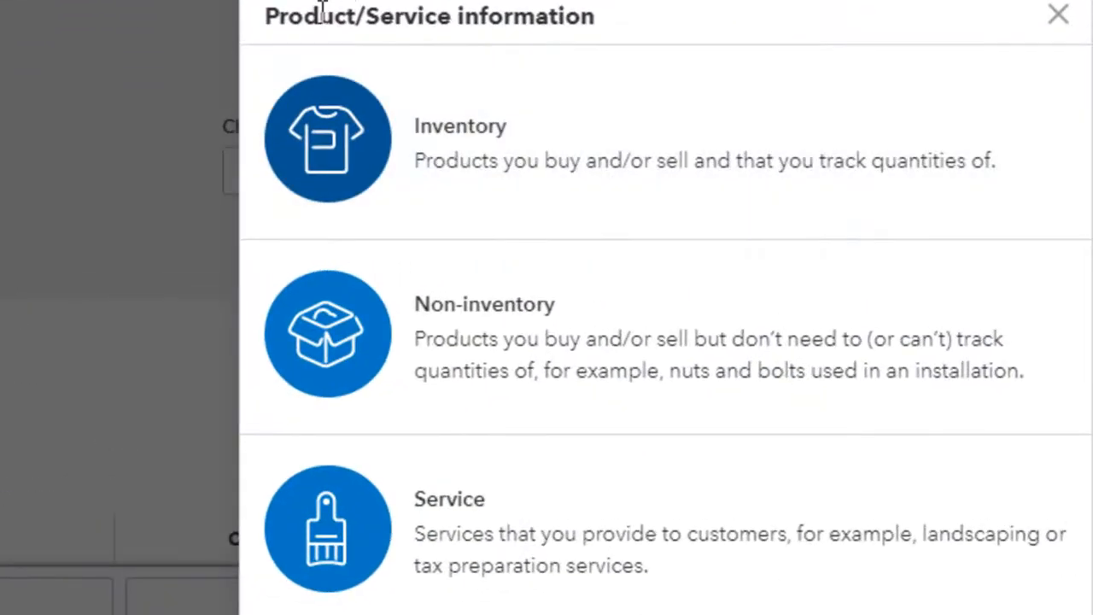
click(767, 184)
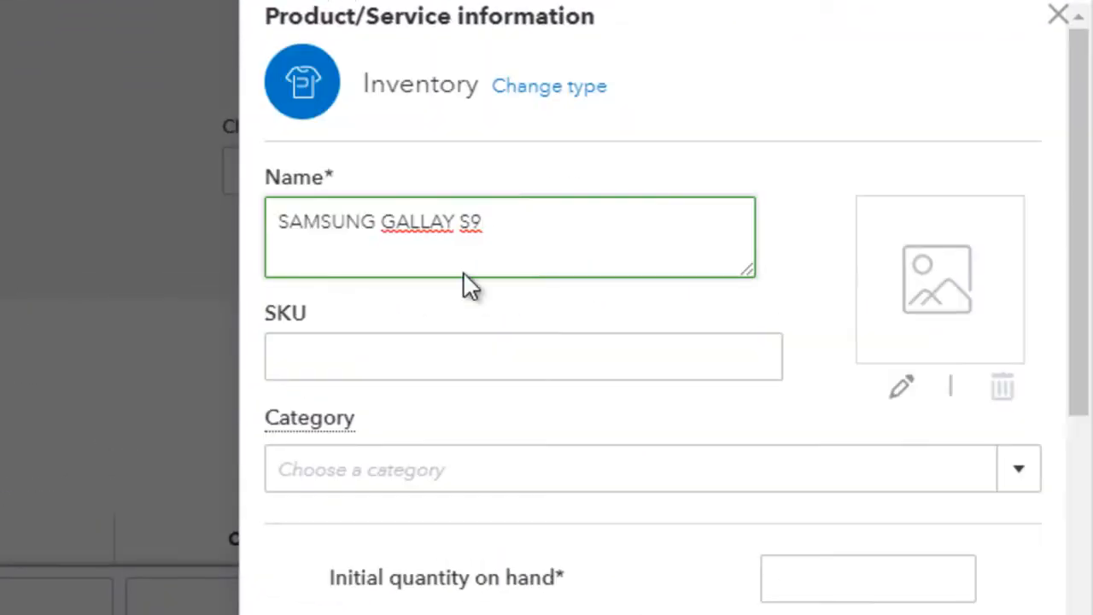
- Set the new product's initial quantity on hand to 0 and its as-of date to 07/10/2020
scroll(484, 530, down, 2)
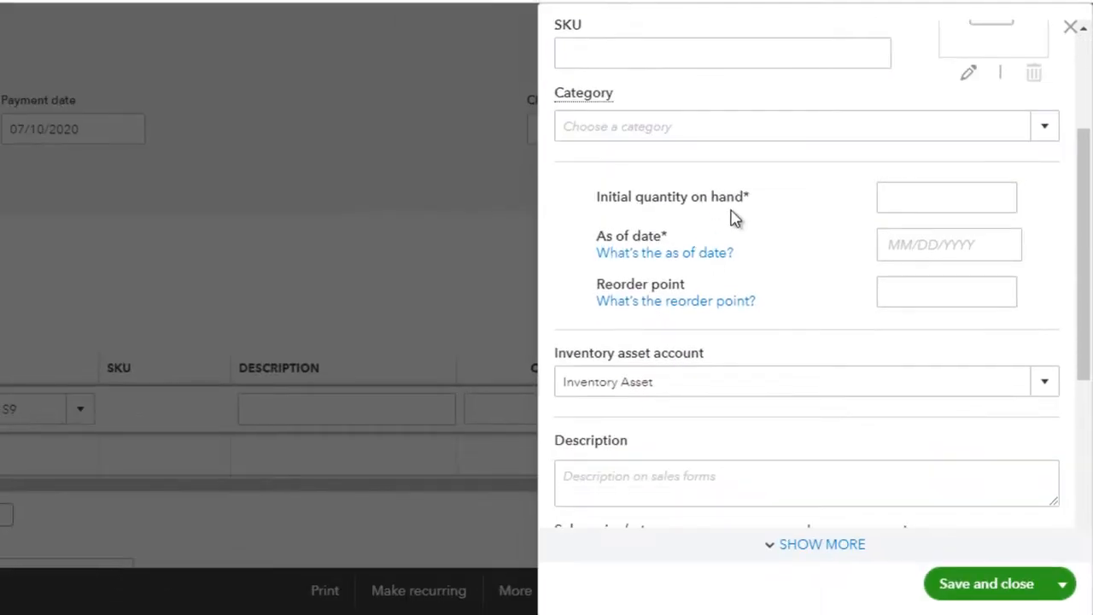
click(901, 200)
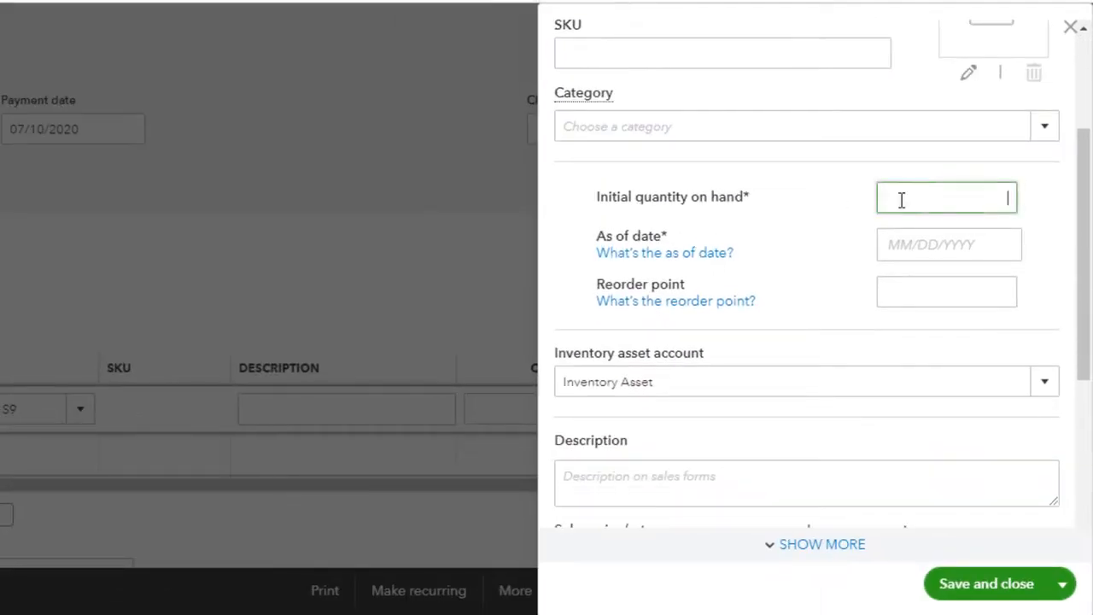
click(937, 239)
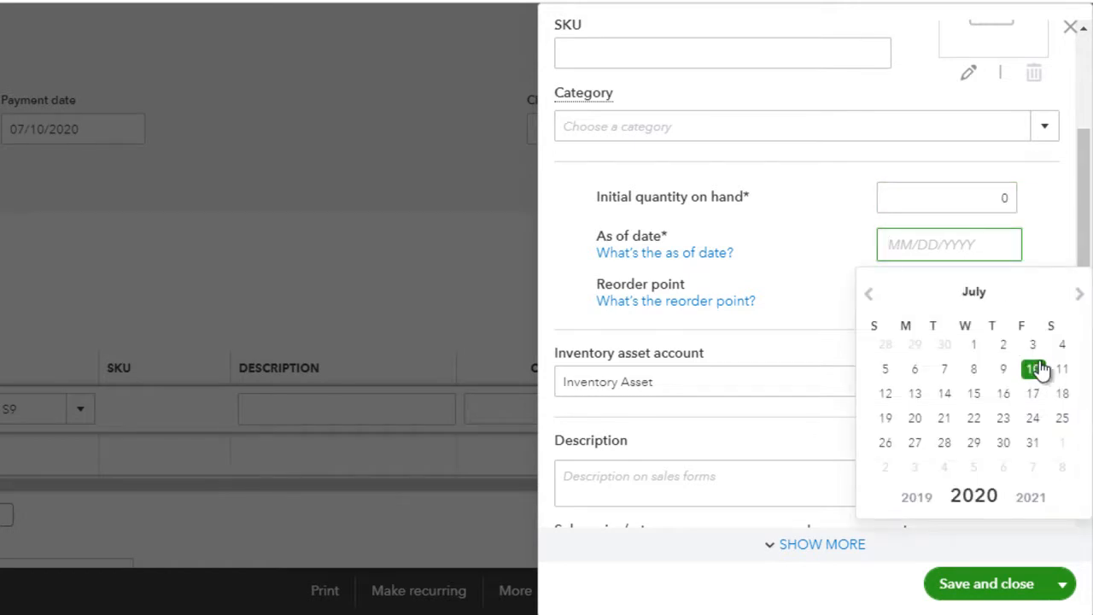
click(1037, 376)
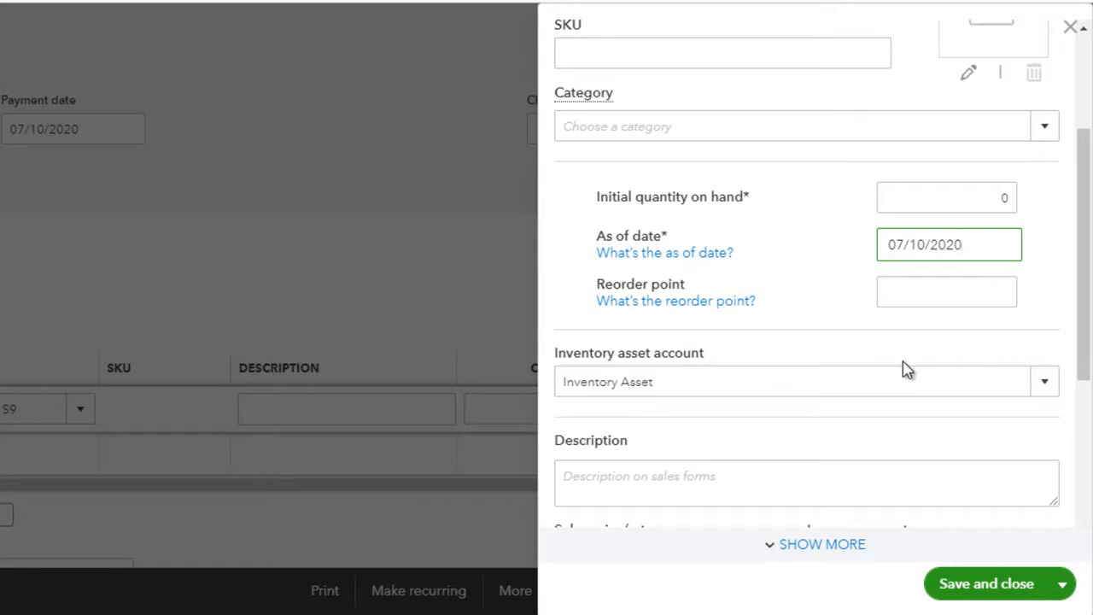
- Review the product's income and expense accounts, keep Sales of Product Income as the income account, and save the product
scroll(904, 369, down, 1)
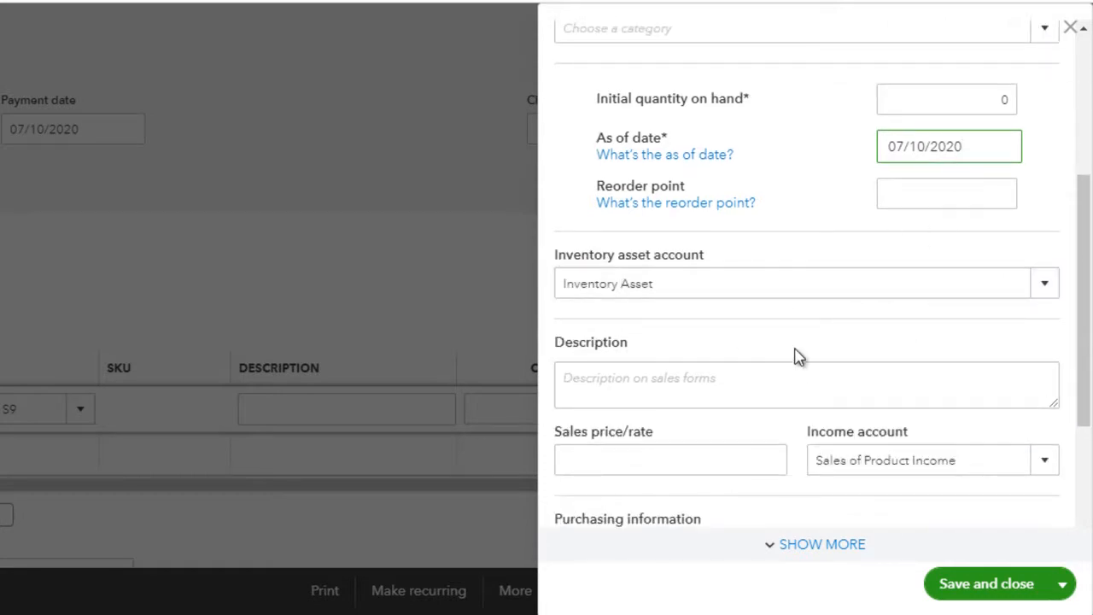
scroll(793, 359, down, 1)
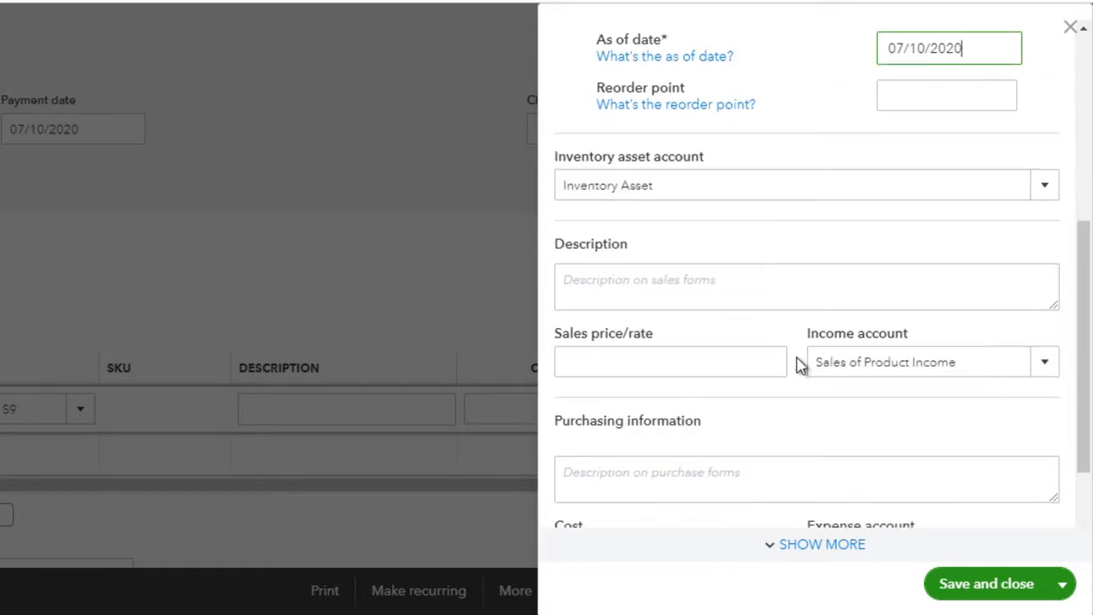
click(985, 361)
click(938, 363)
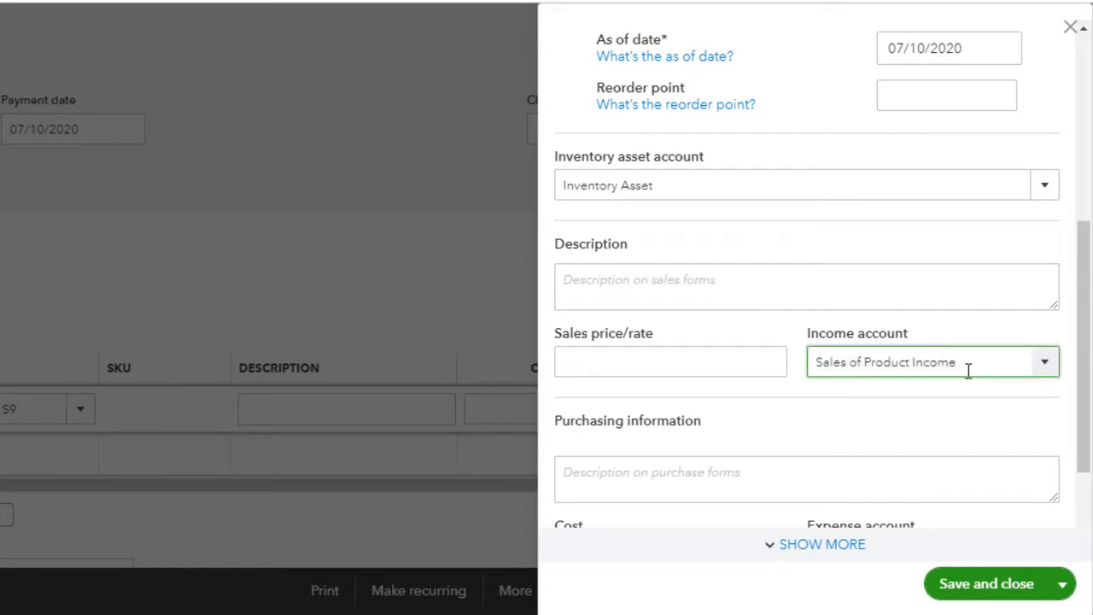
scroll(963, 367, down, 2)
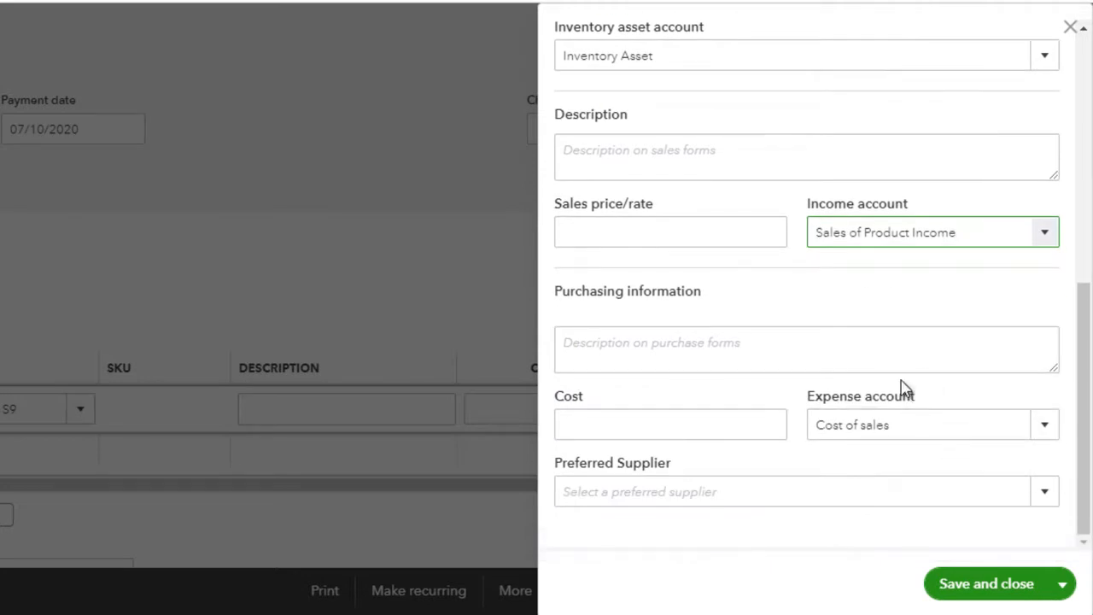
click(989, 596)
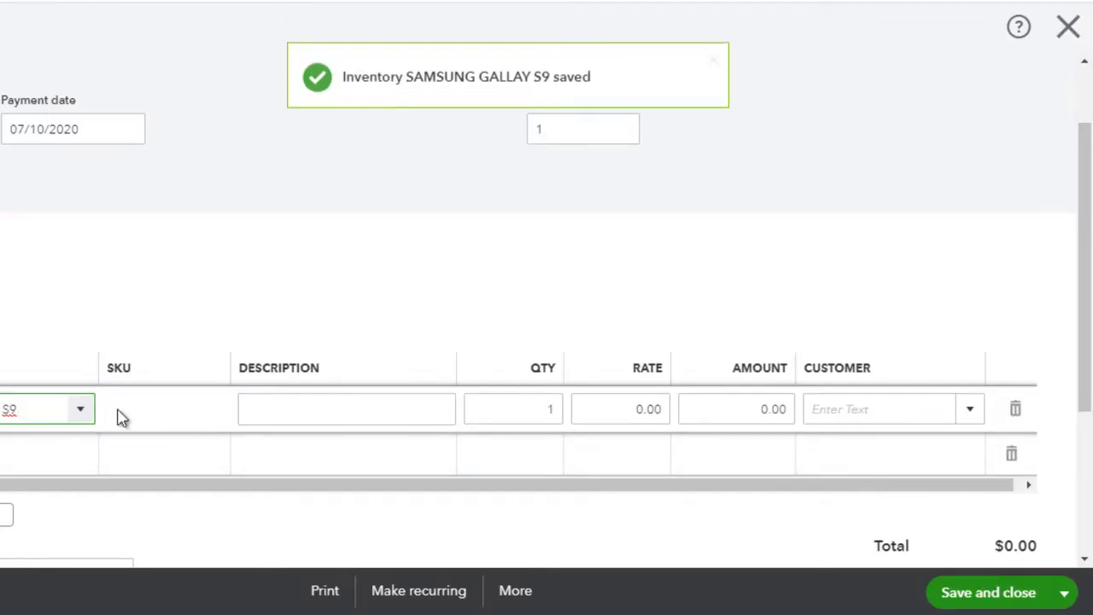
- Set the SAMSUNG GALLAY S9 line's quantity to 5 and rate to 500, and check the line amount
click(358, 409)
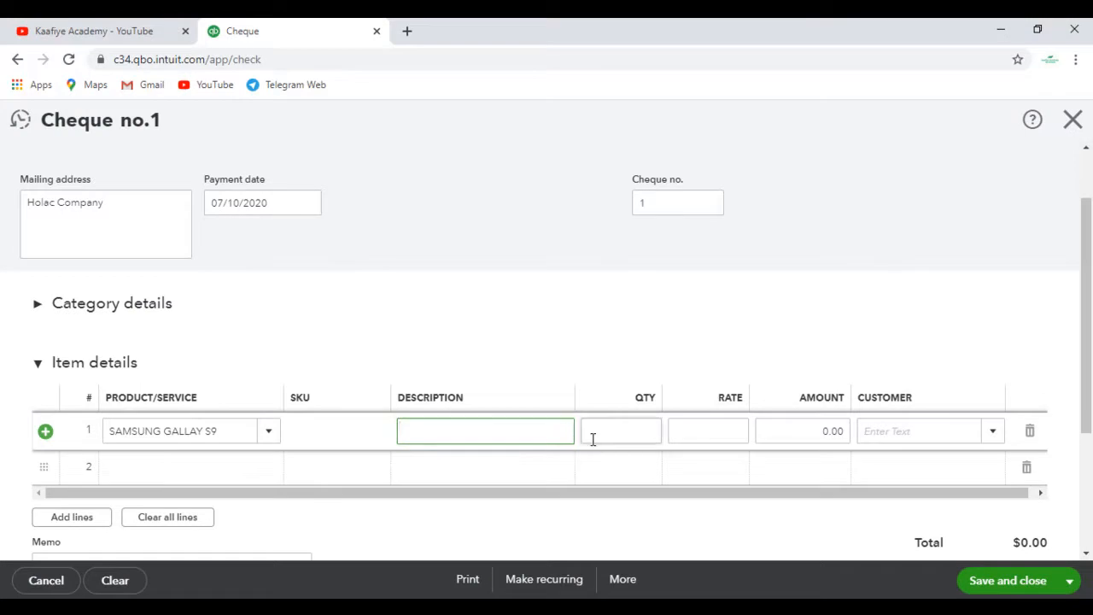
click(594, 437)
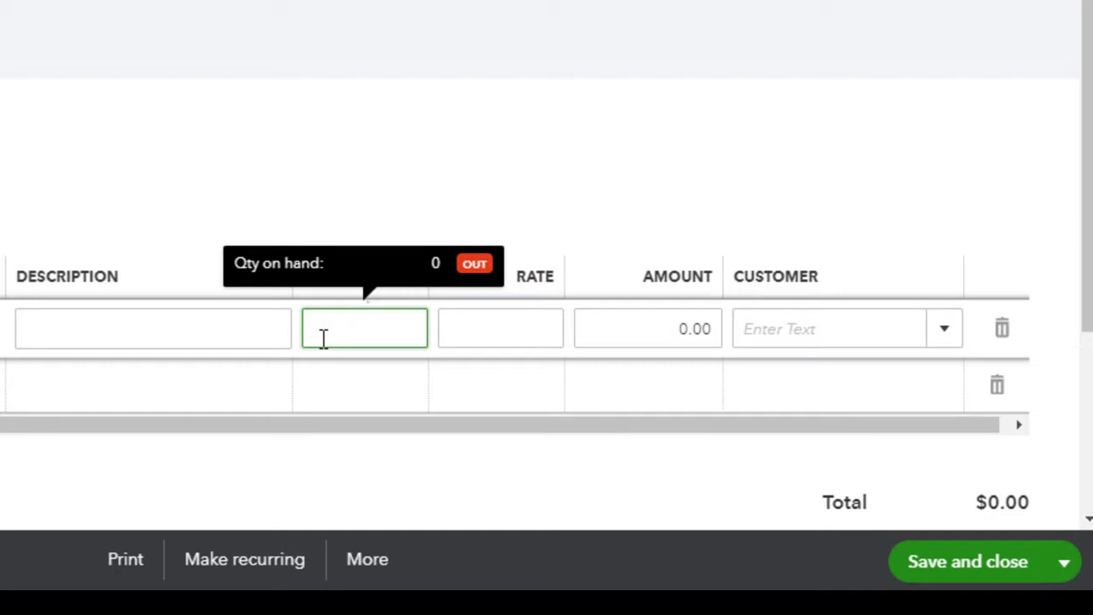
click(446, 337)
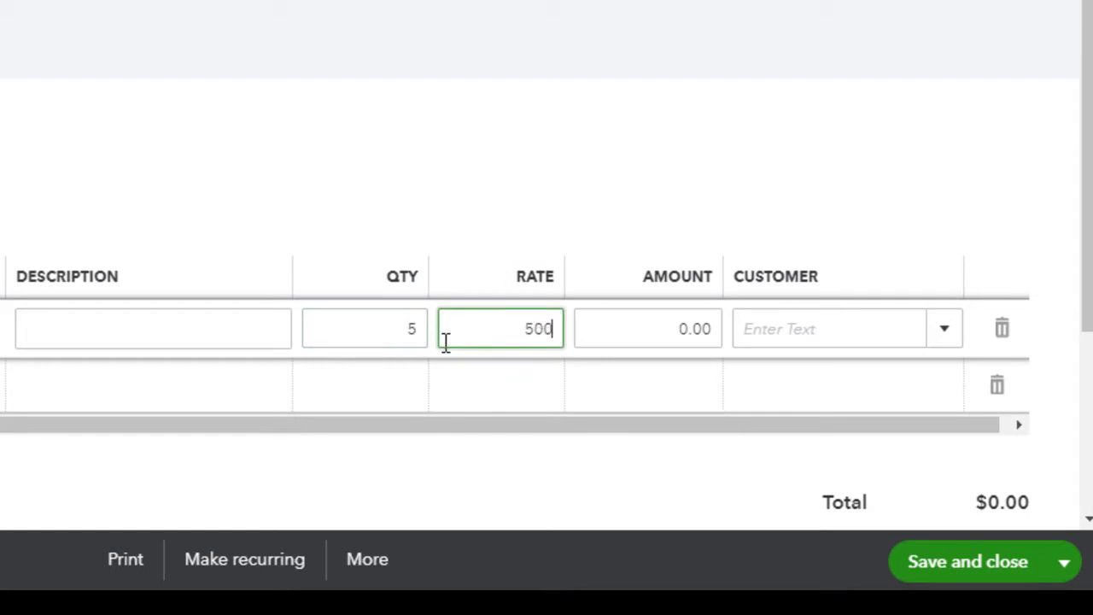
key(Tab)
click(534, 324)
click(653, 339)
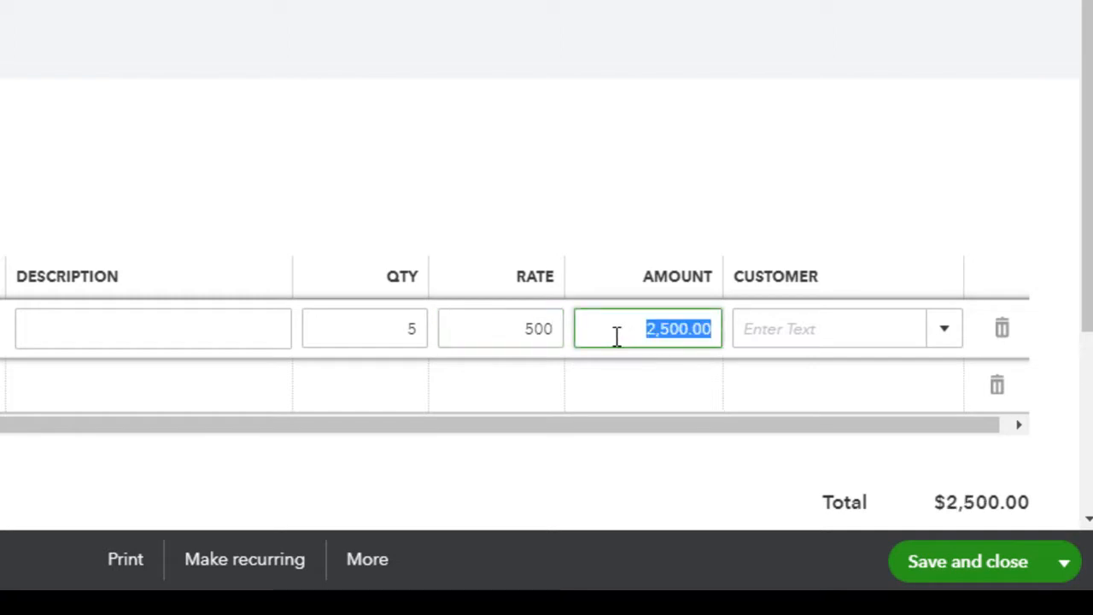
click(615, 333)
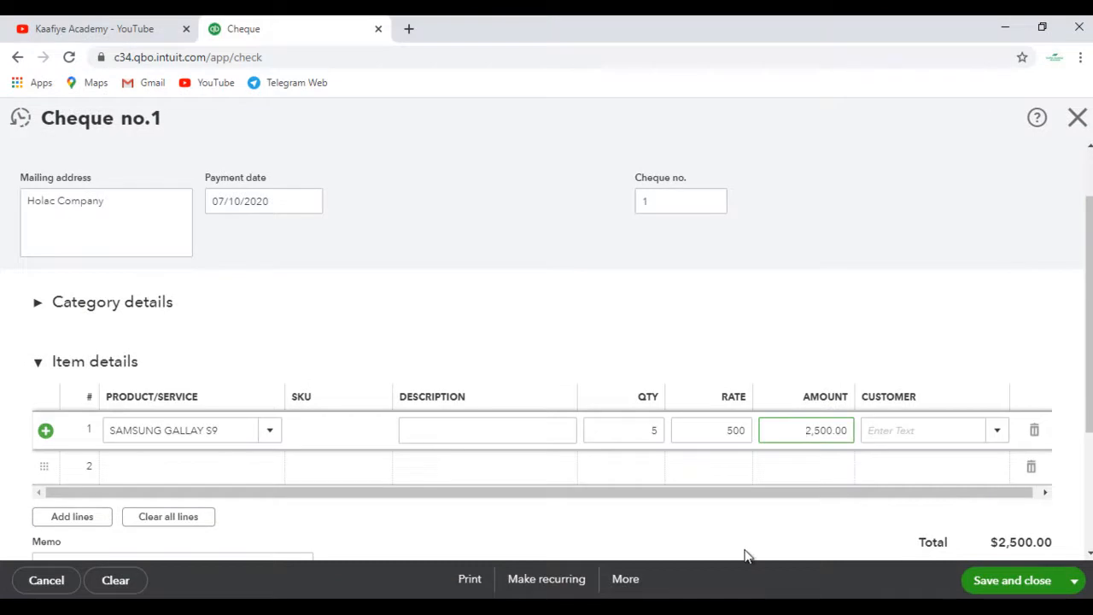
- Enter SAMSUNG GALLAY S8 as the product on the second item line and start adding it as a new Inventory item
scroll(652, 544, down, 1)
click(227, 393)
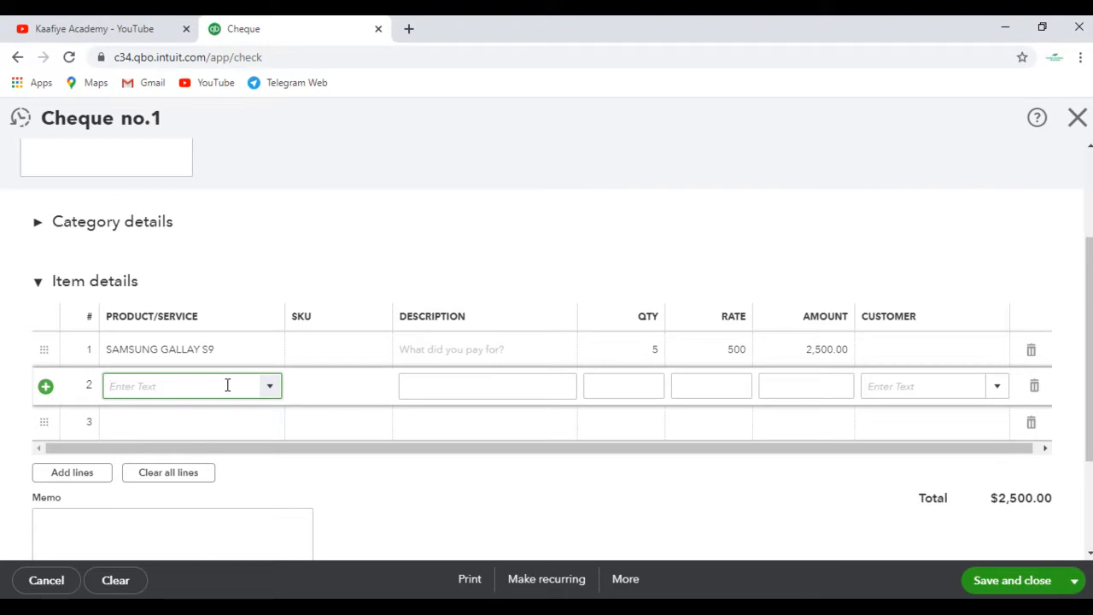
text(S)
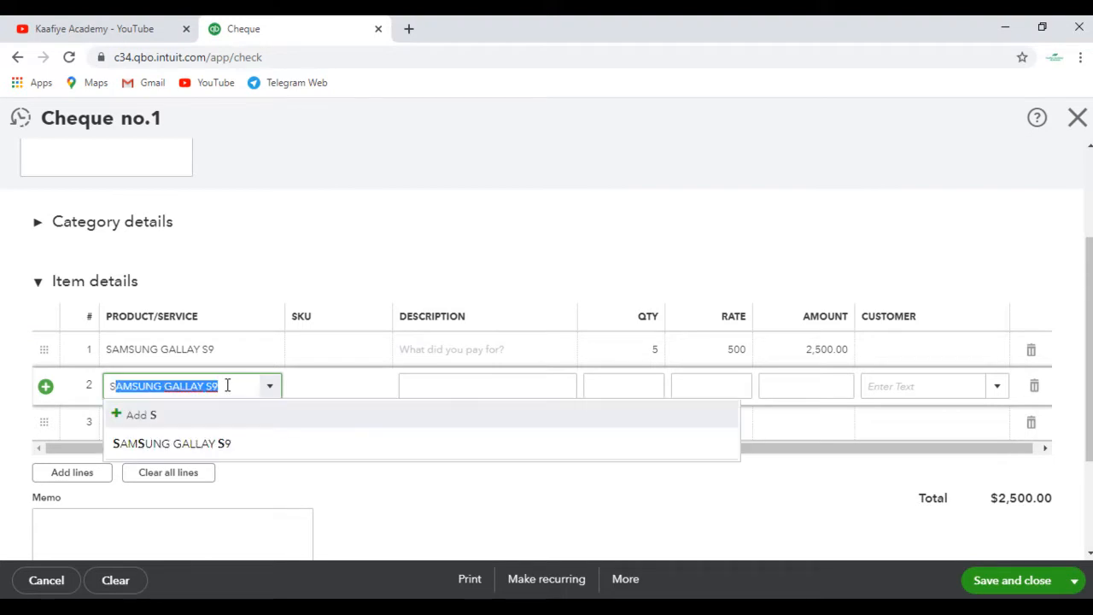
text(A)
click(227, 385)
key(BackSpace)
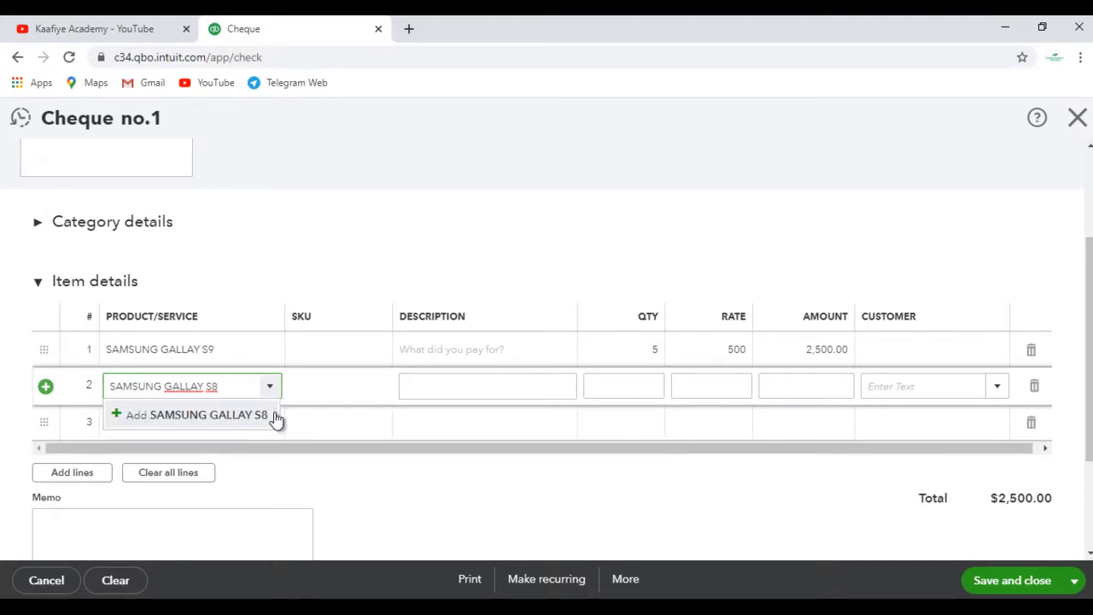
click(265, 416)
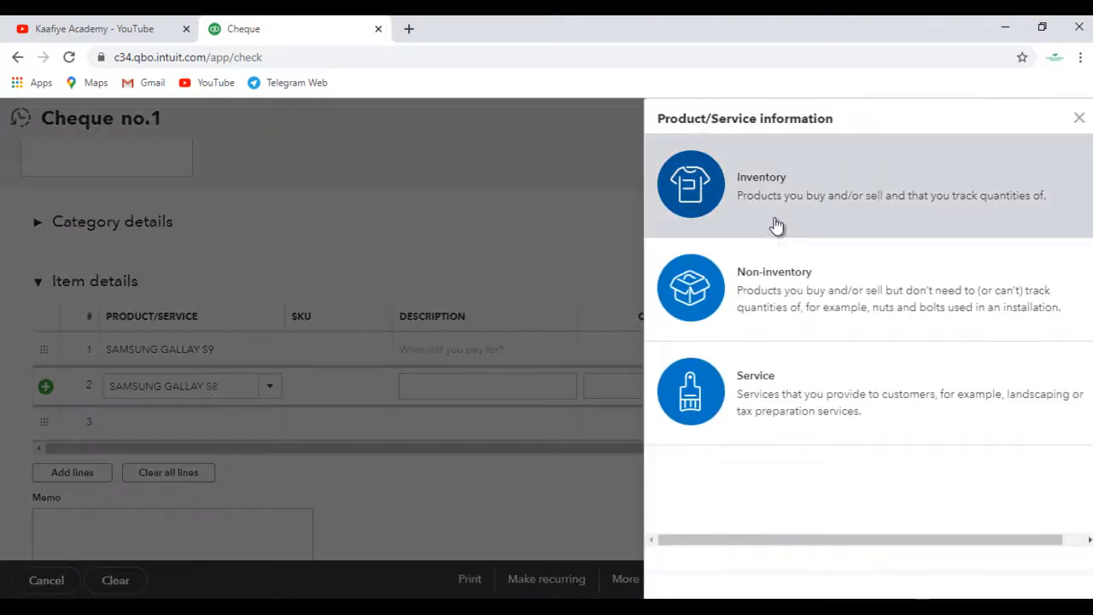
click(773, 218)
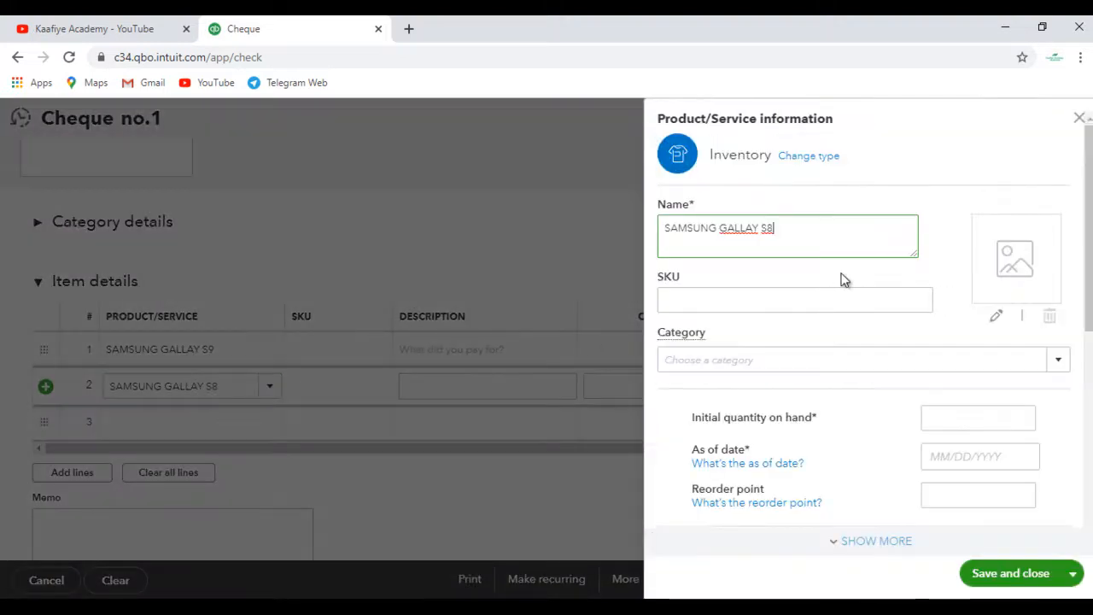
- Give the SAMSUNG GALLAY S8 product an initial quantity of 0 as of 07/10/2020 and save it
scroll(820, 307, down, 1)
click(960, 341)
text(0)
click(986, 367)
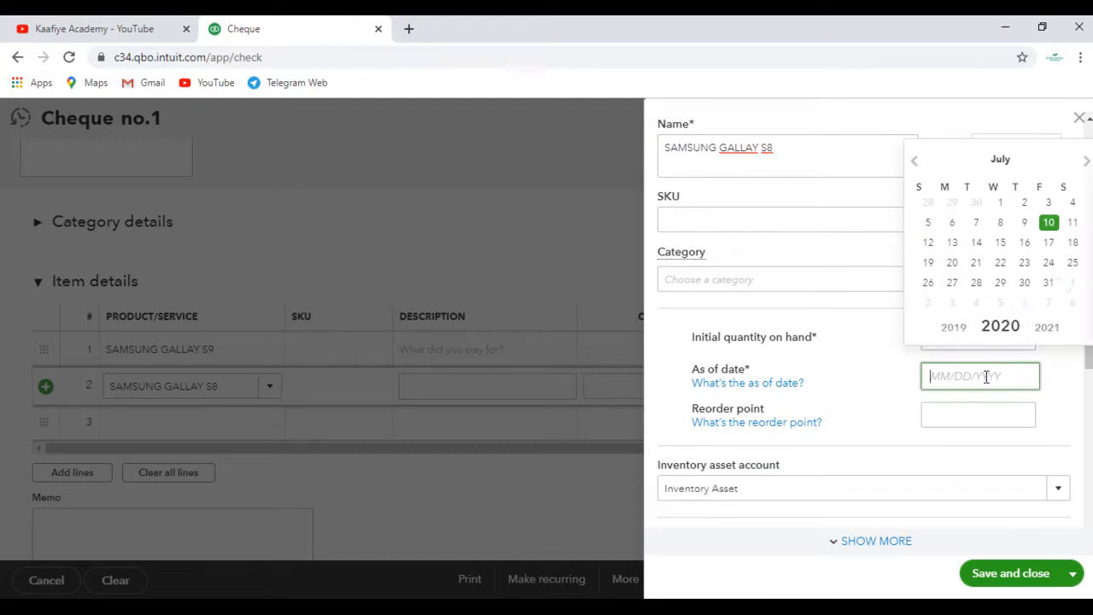
click(1048, 224)
scroll(1016, 384, down, 4)
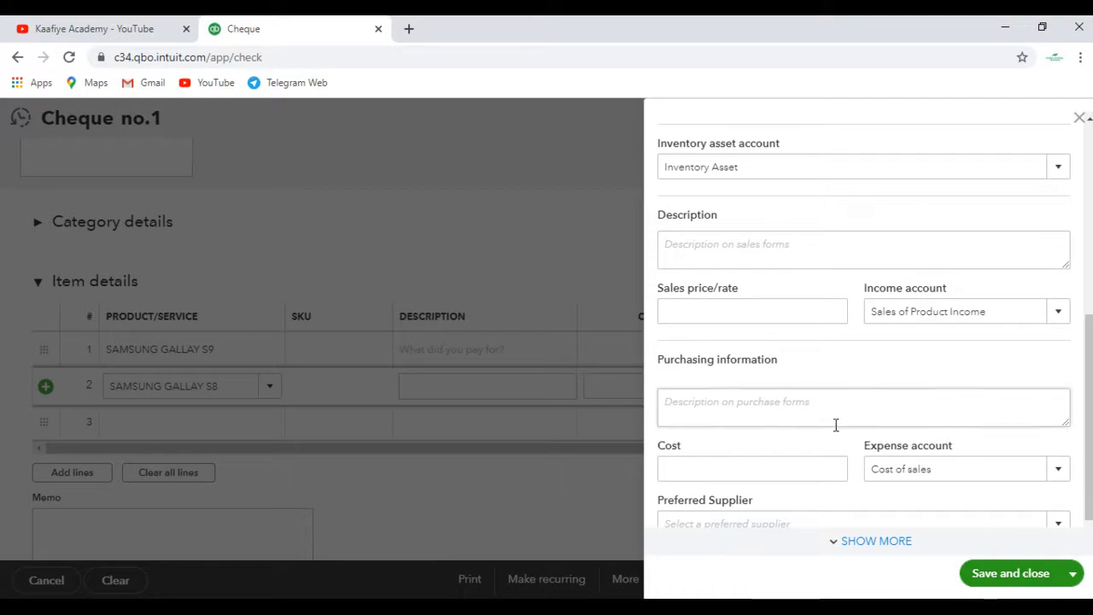
click(1005, 579)
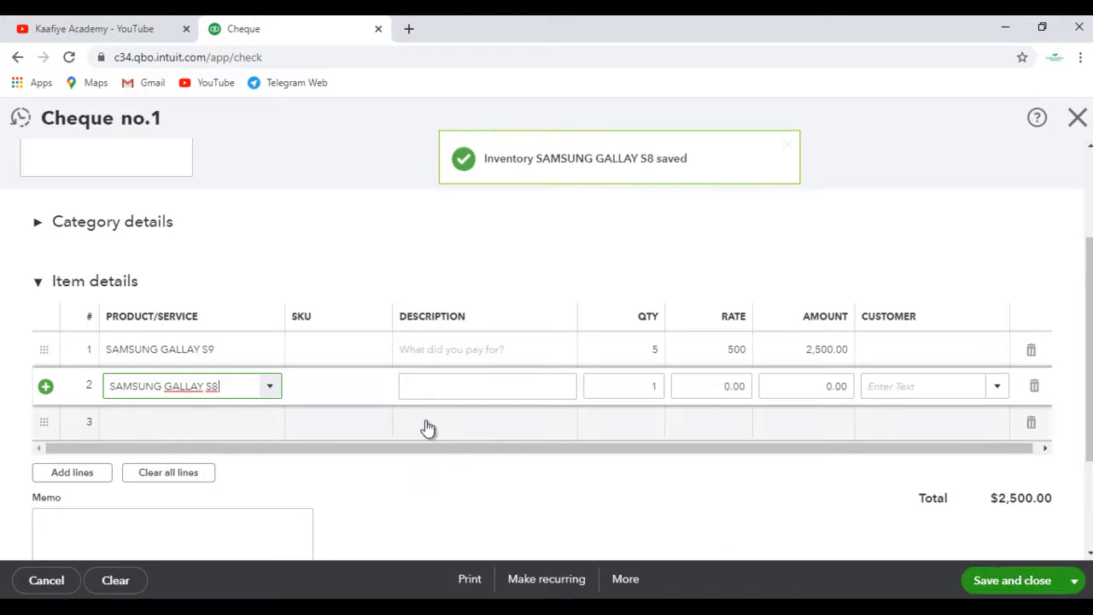
- Set the SAMSUNG GALLAY S8 line's quantity to 4 and rate to 300, and check the cheque's total
click(511, 389)
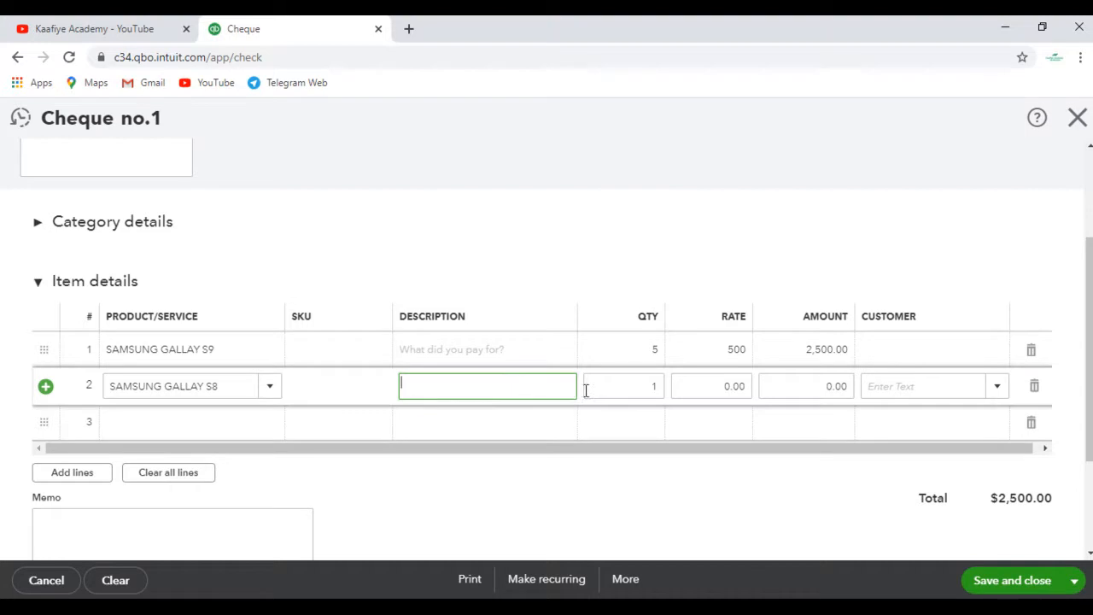
click(627, 387)
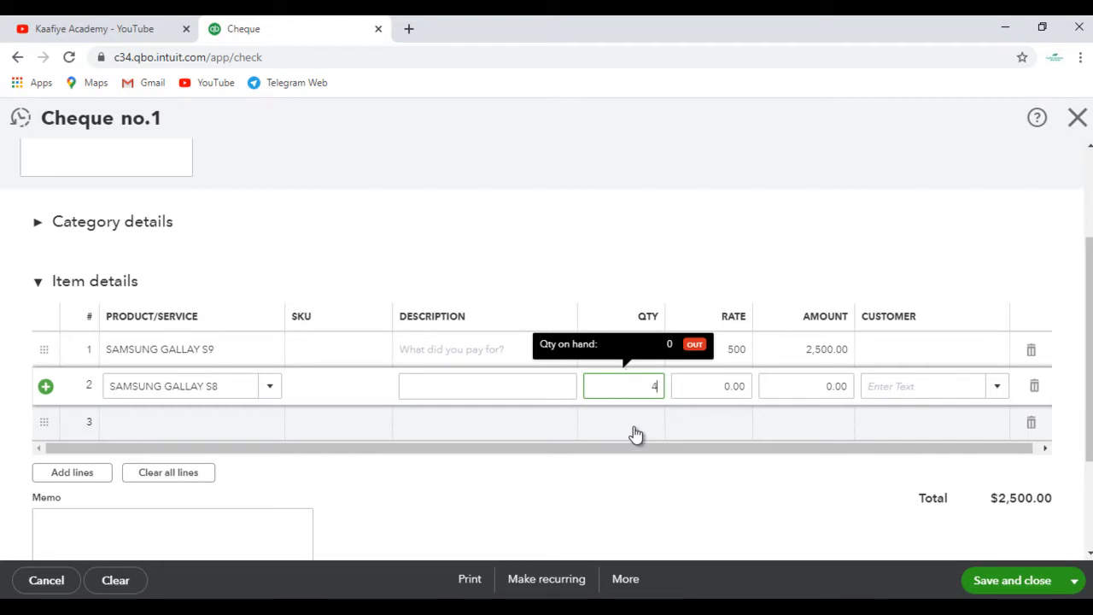
click(722, 386)
text(300)
click(818, 392)
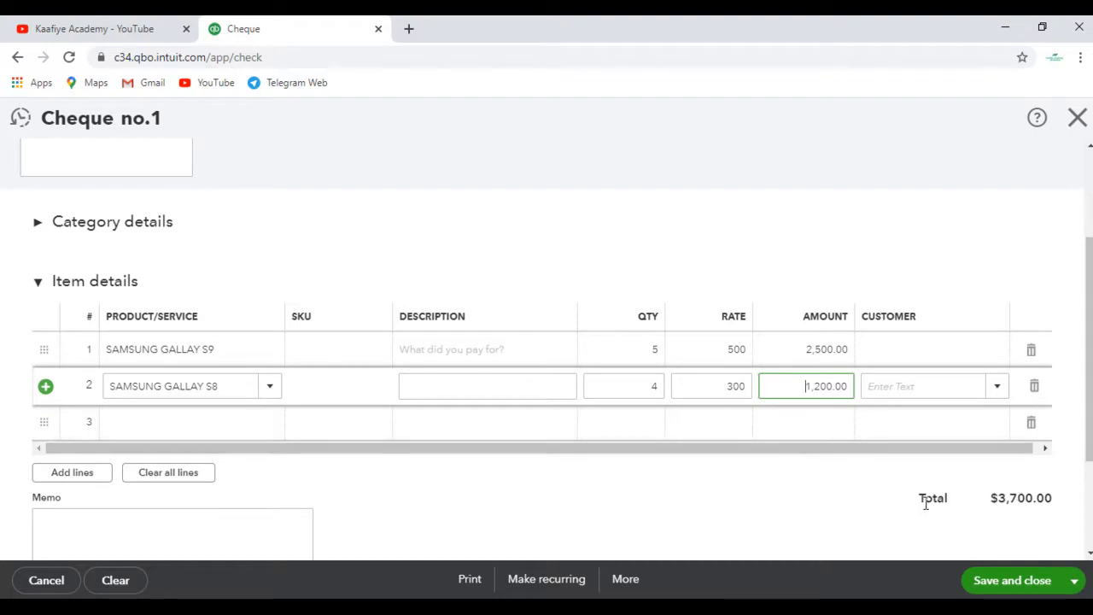
drag(915, 501, 1058, 491)
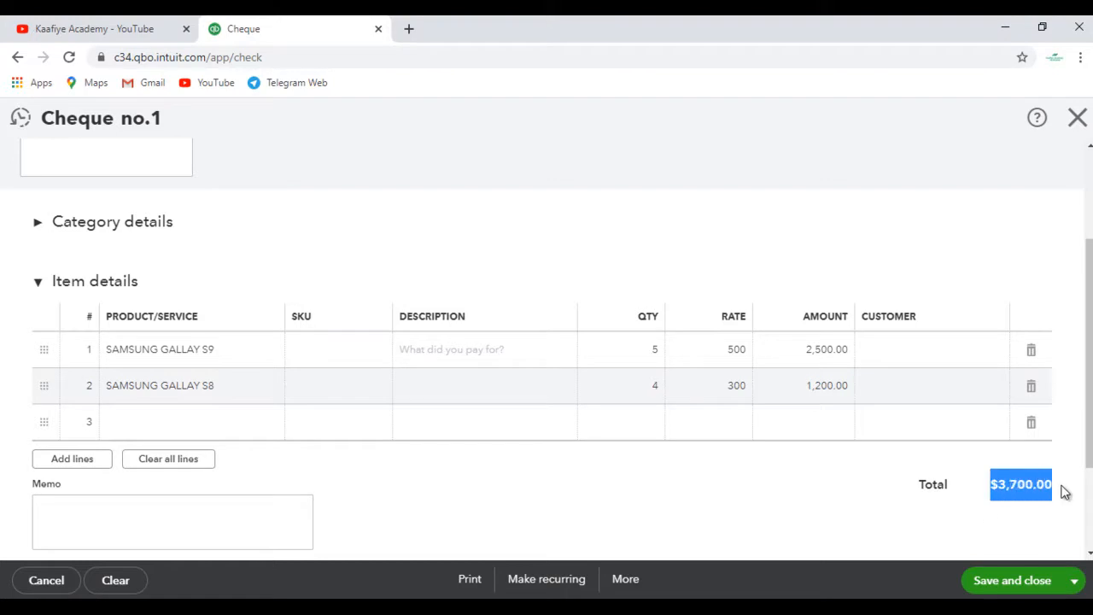
click(909, 510)
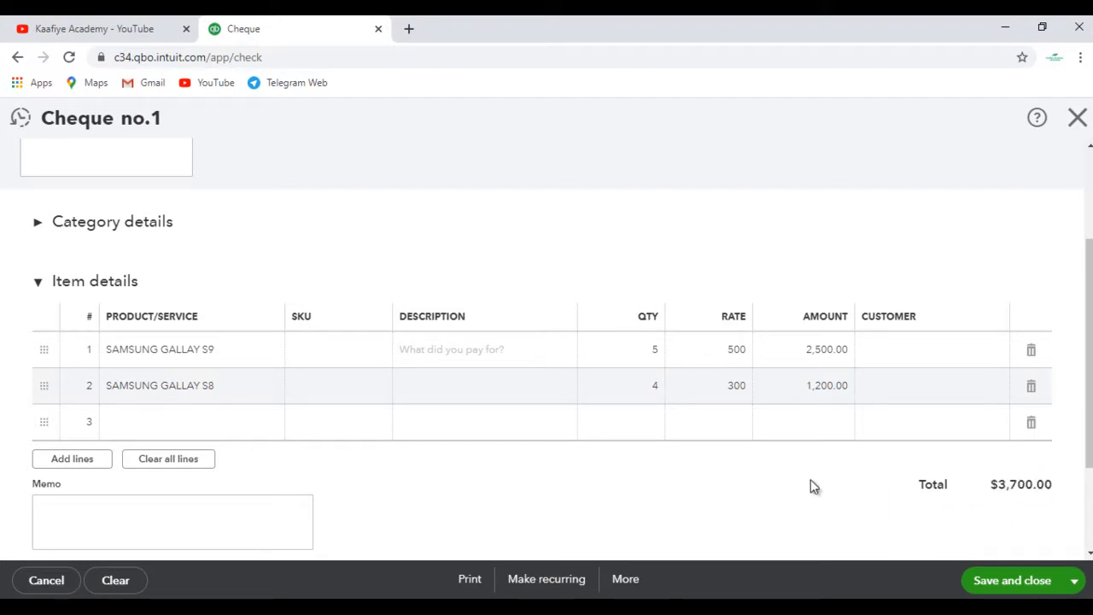
- Review the cheque's payment date, item lines and total, and save and close it
scroll(879, 507, up, 1)
scroll(871, 329, down, 1)
scroll(871, 329, up, 1)
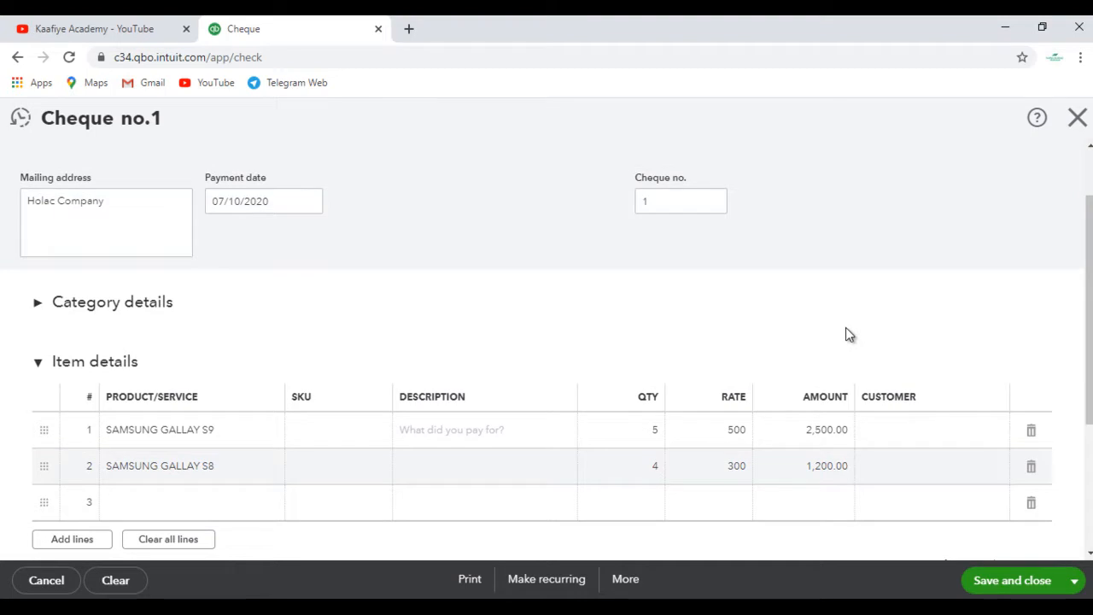
scroll(854, 354, down, 1)
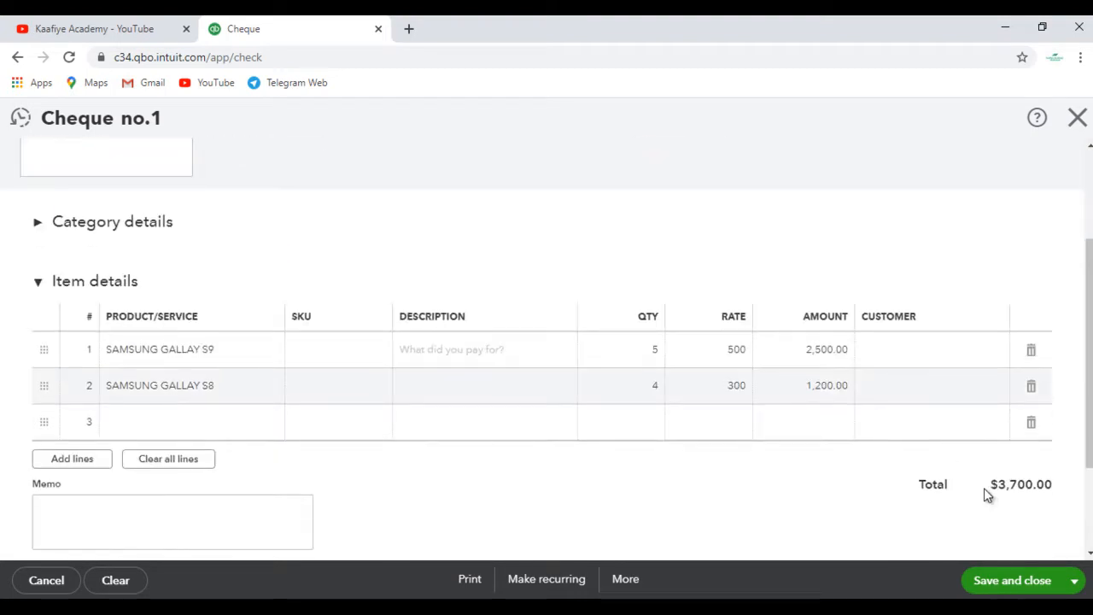
scroll(818, 269, up, 1)
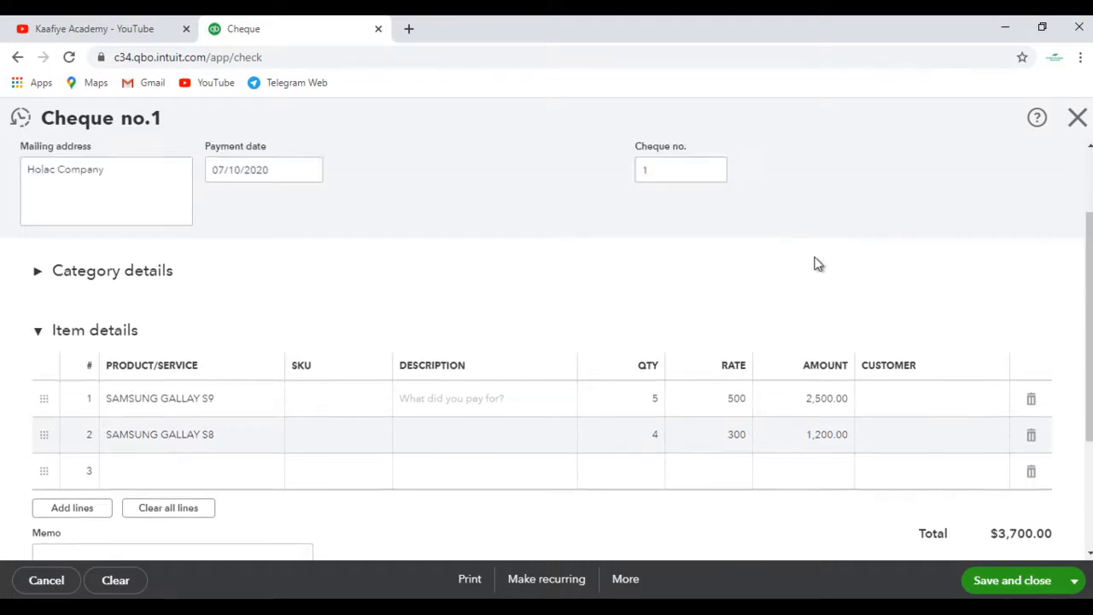
scroll(818, 274, down, 1)
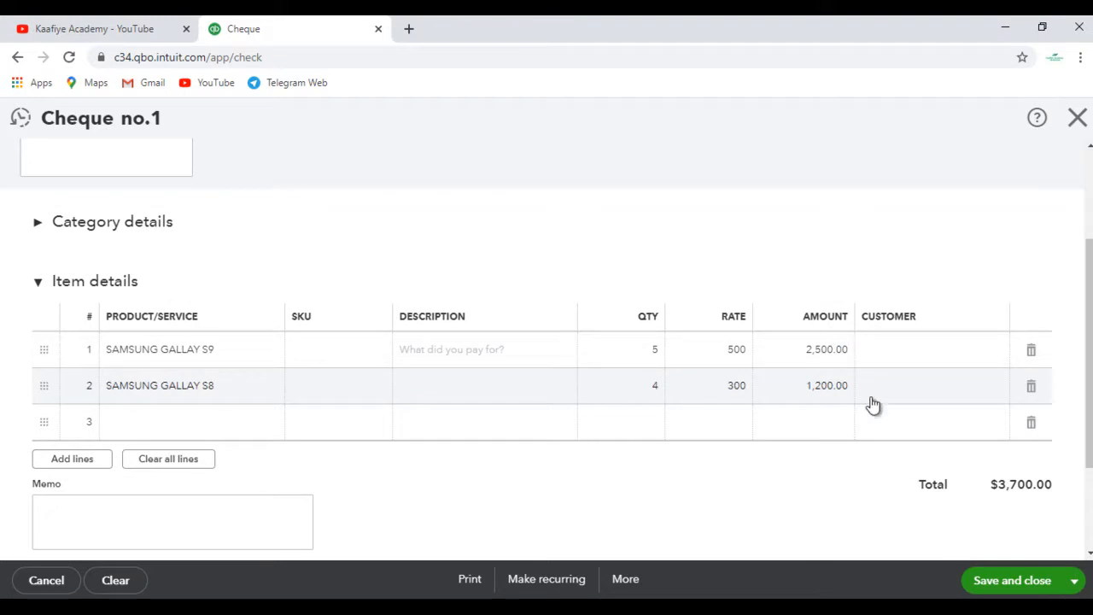
click(1029, 580)
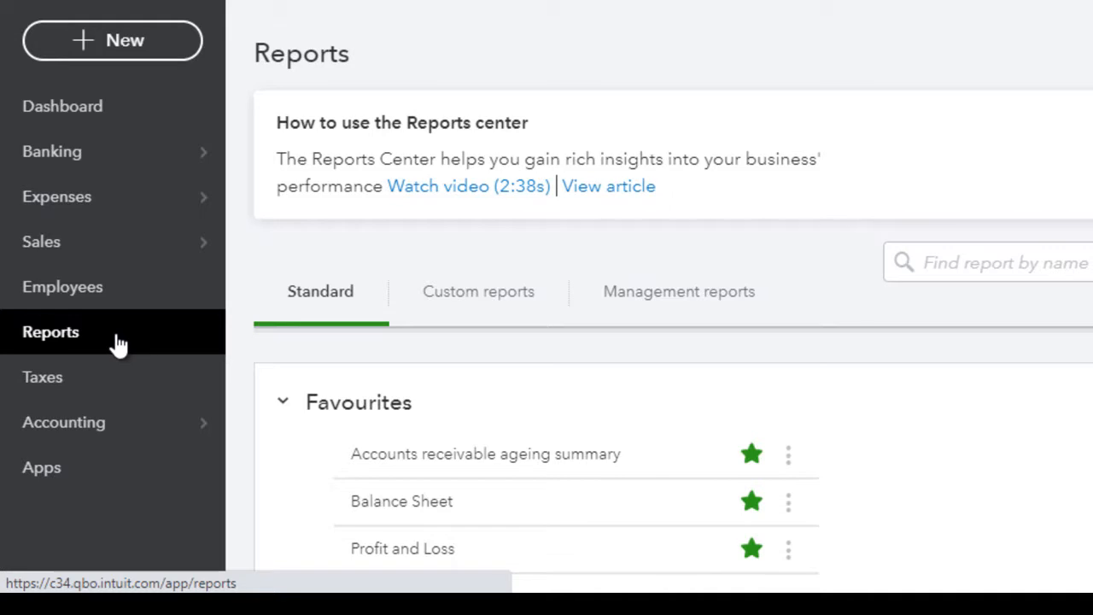
- Open the Balance Sheet report and check the Dahabshiil Bank balance, Inventory Asset and total liabilities and equity
click(392, 504)
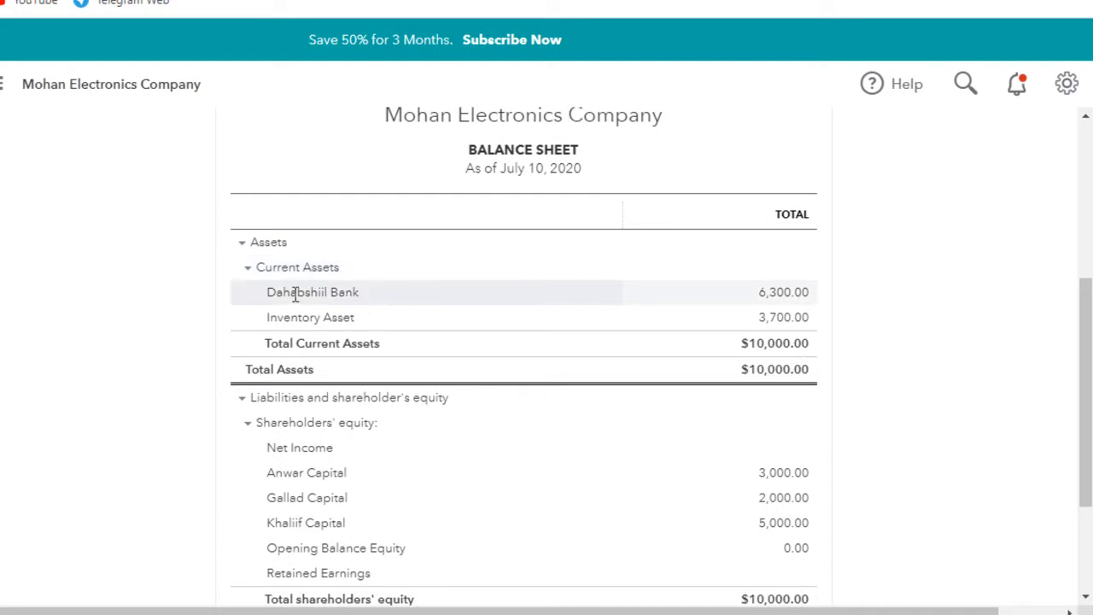
drag(755, 293, 816, 293)
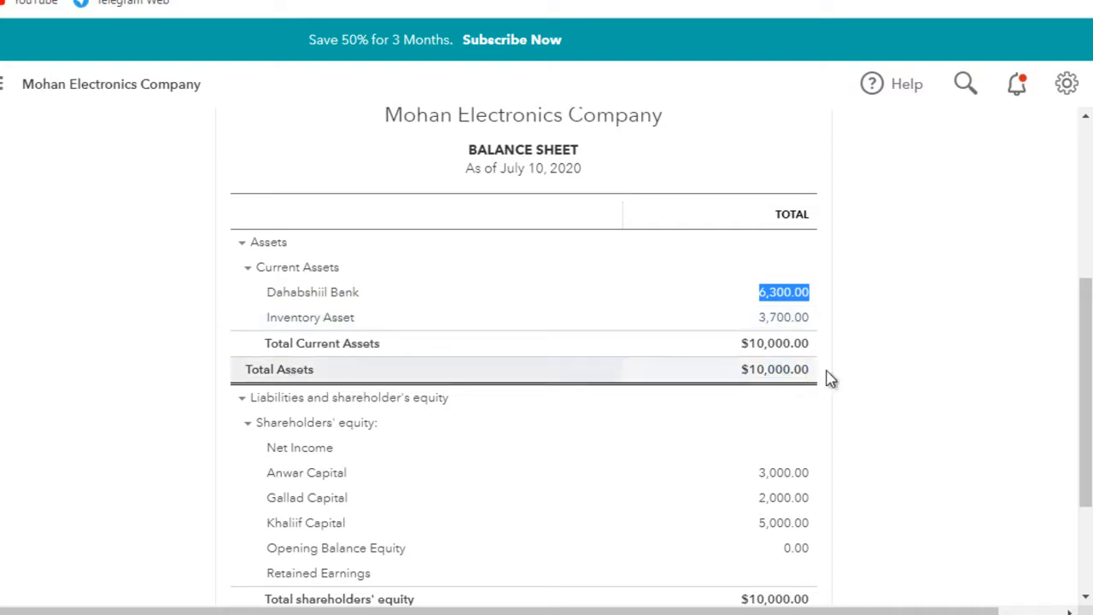
scroll(810, 456, down, 2)
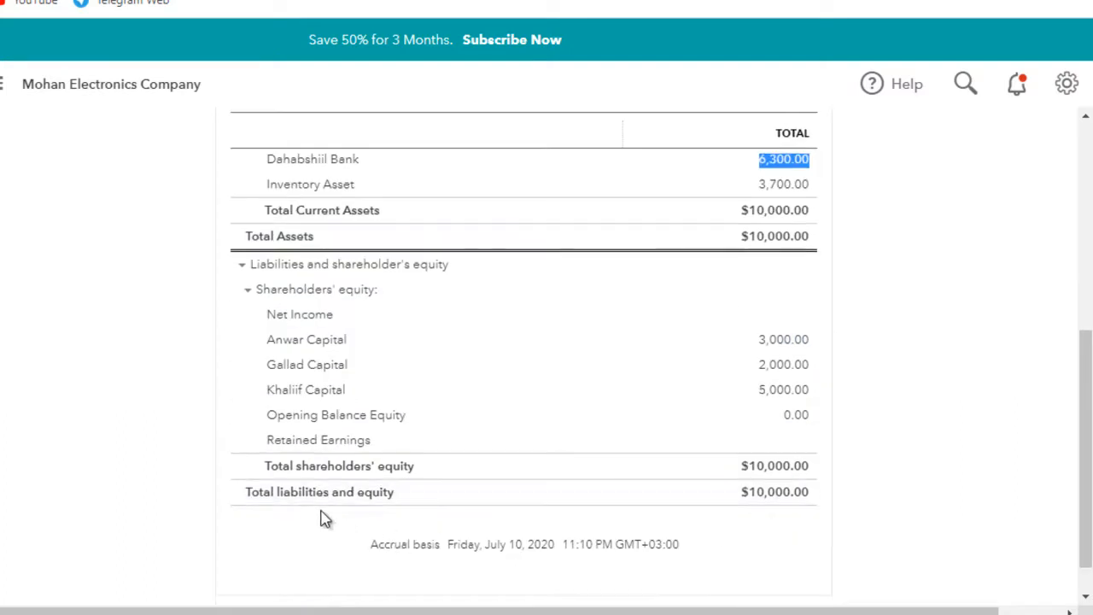
scroll(965, 444, up, 3)
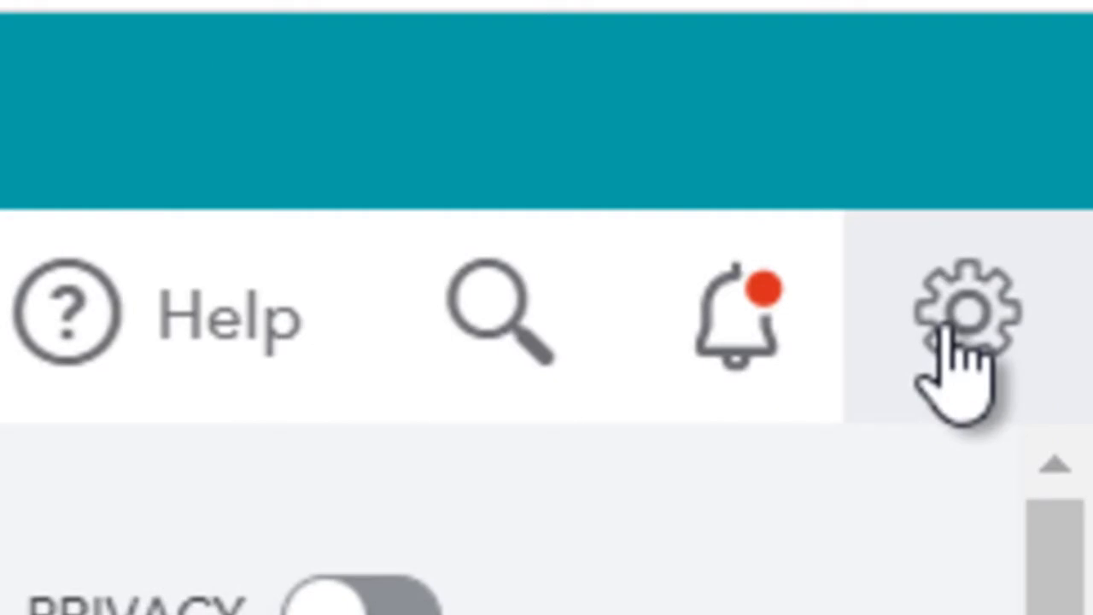
- Open the Products and Services list and check the quantities on hand of the Samsung products
click(952, 337)
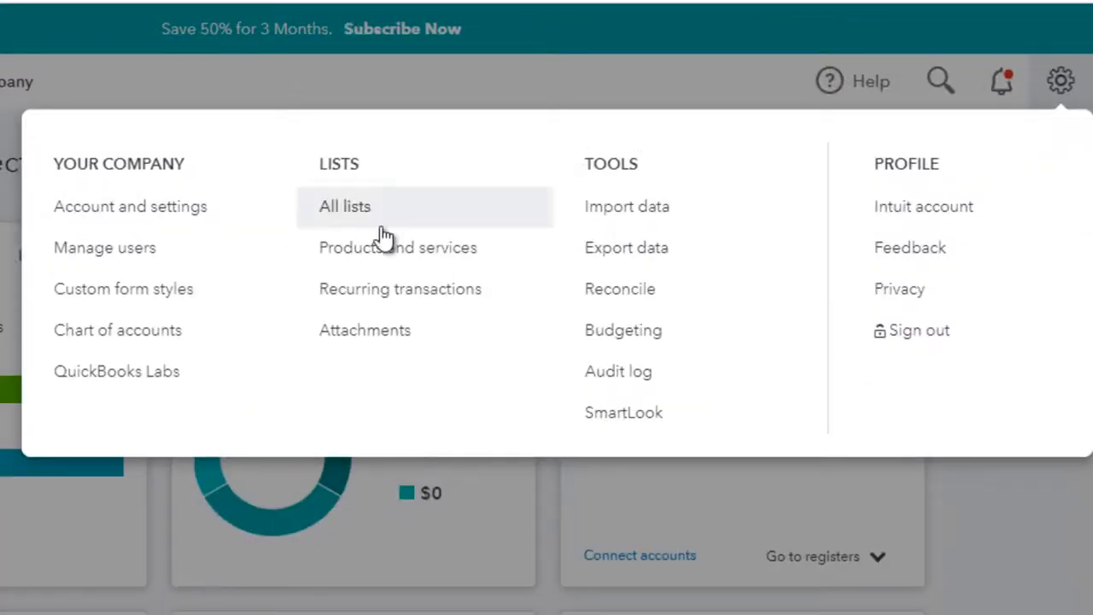
click(390, 254)
scroll(679, 347, down, 5)
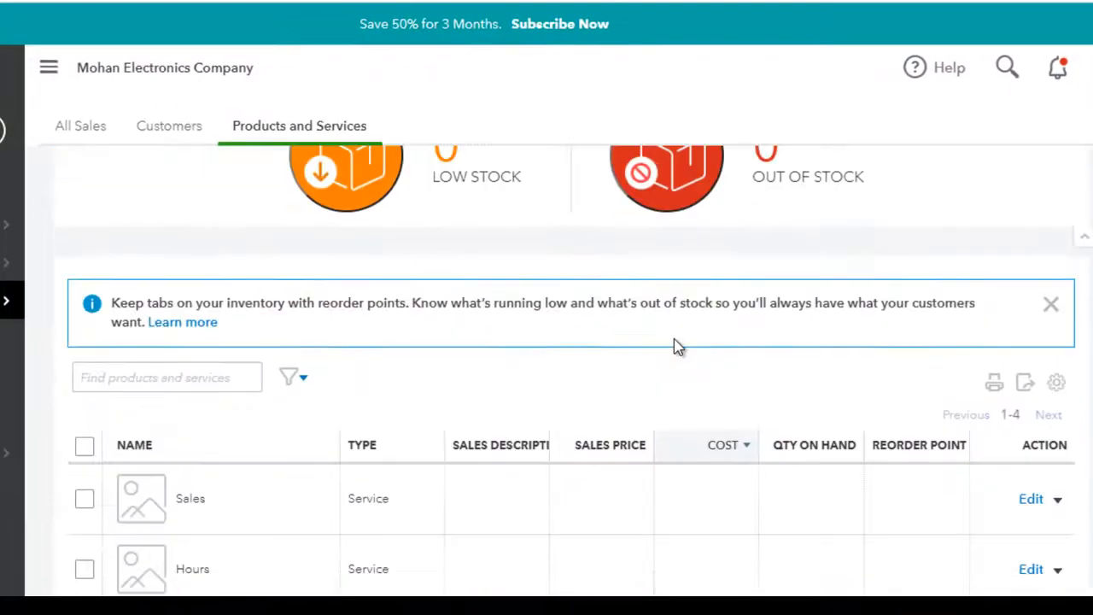
scroll(531, 388, down, 1)
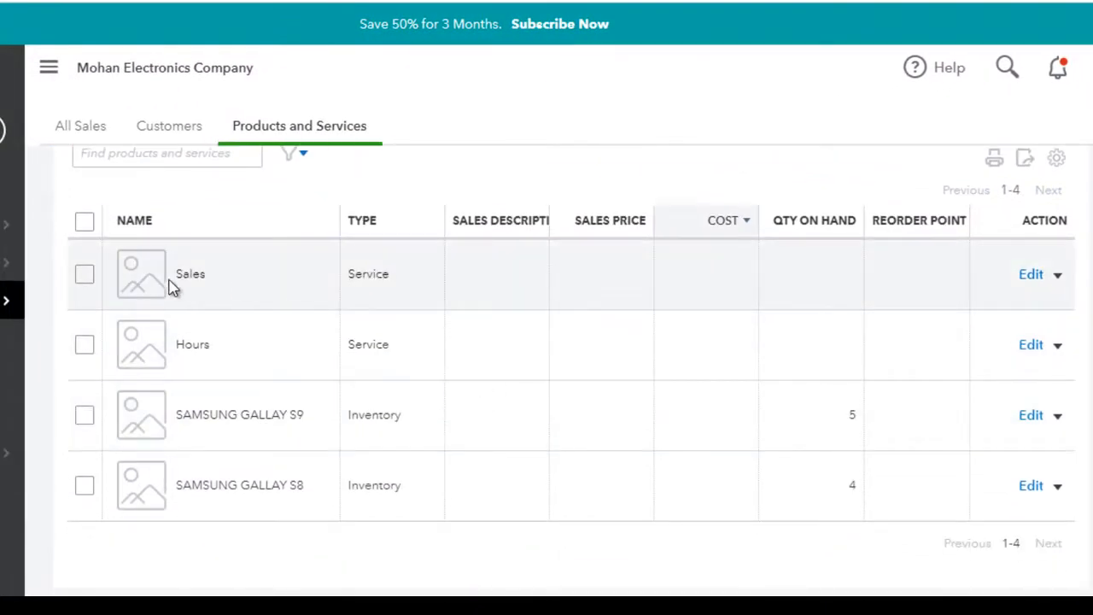
- Filter the products and services list to show only items of type Inventory
click(299, 164)
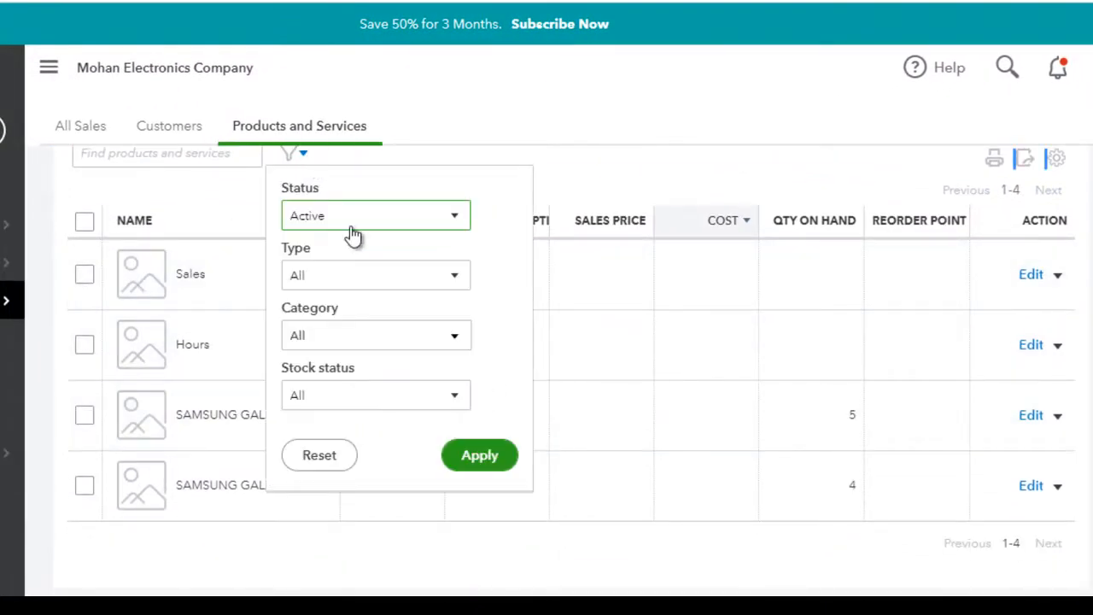
click(437, 282)
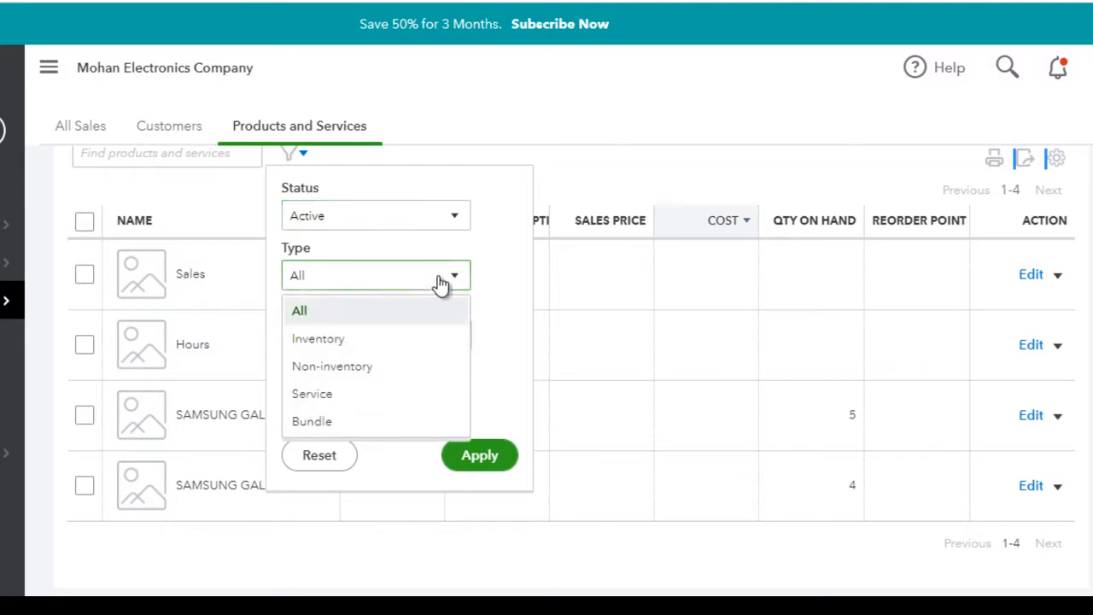
click(367, 338)
click(480, 457)
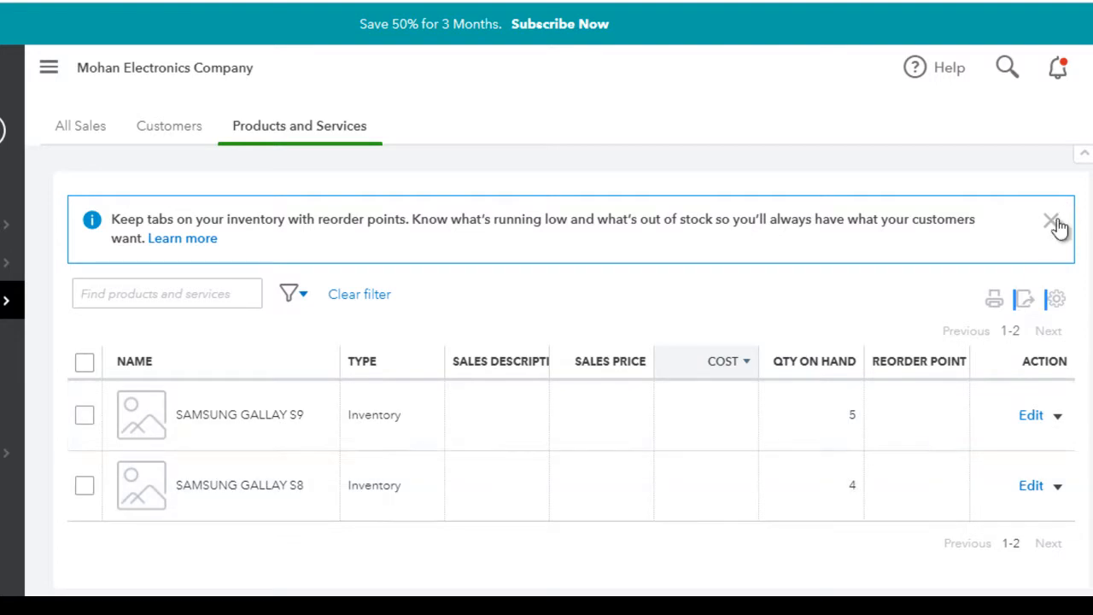
- Return to the dashboard and start a new supplier Bill
click(10, 186)
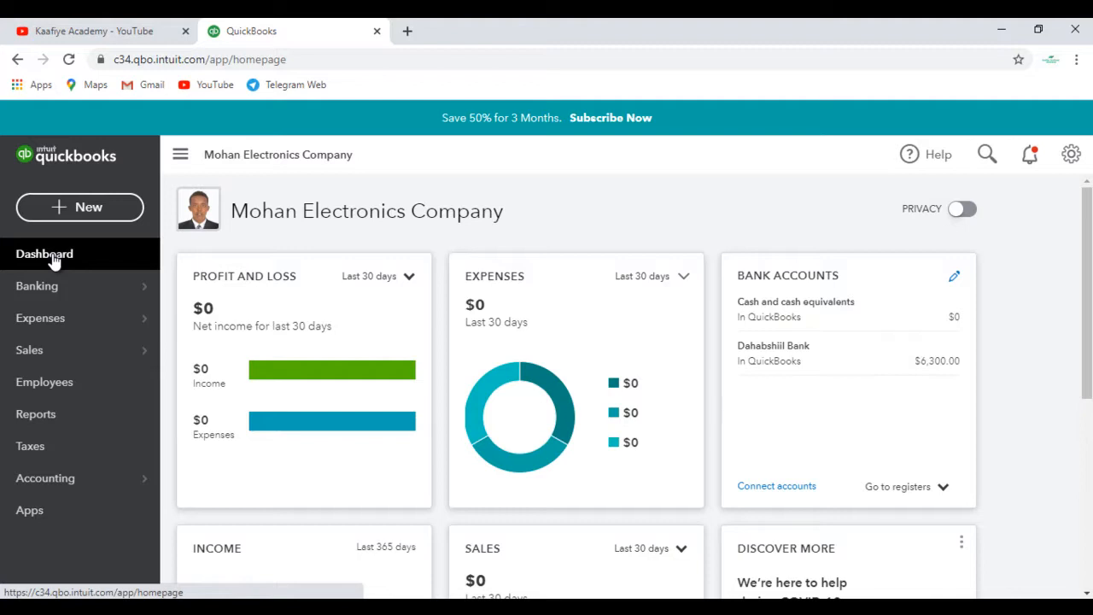
click(79, 209)
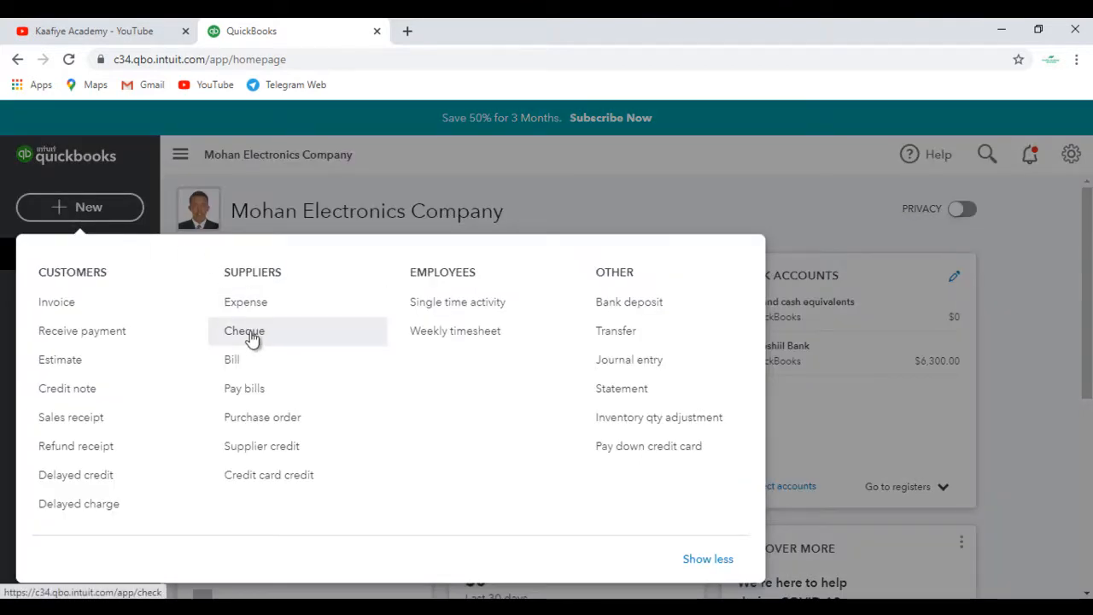
click(112, 218)
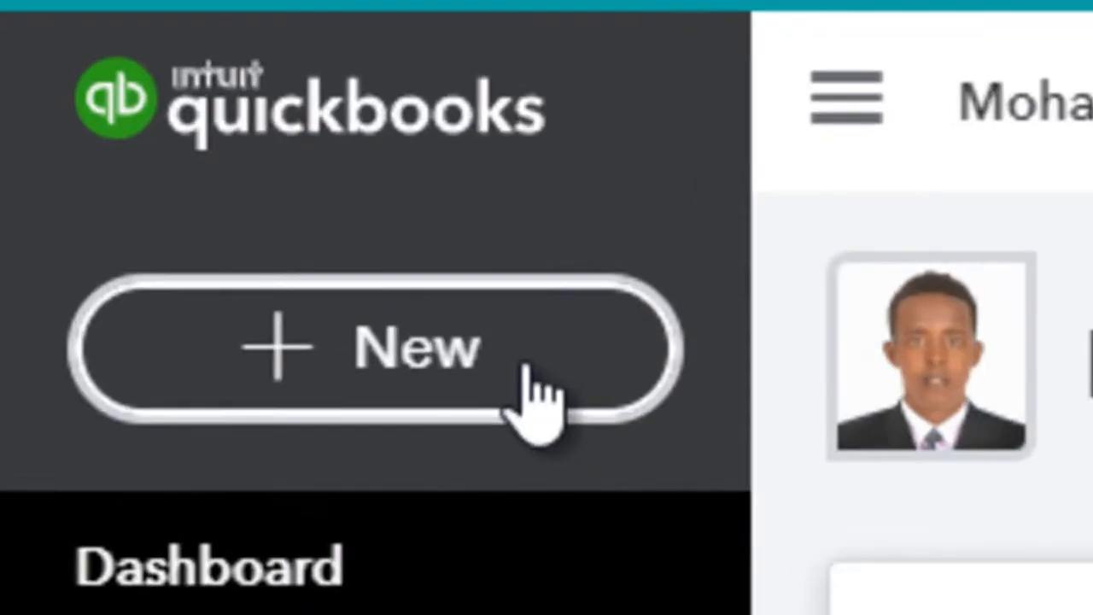
click(525, 367)
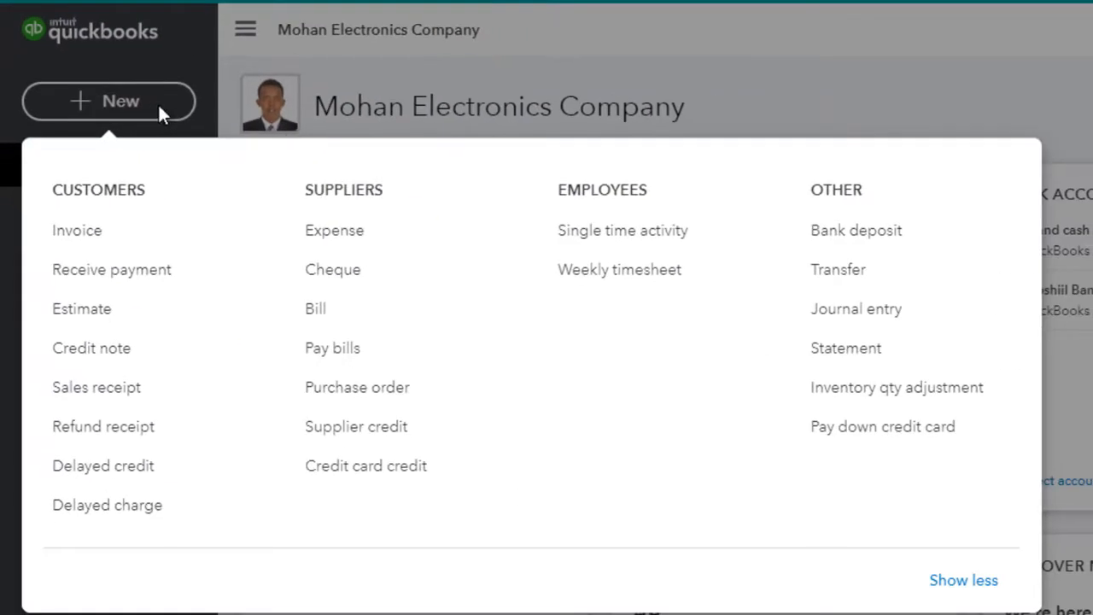
click(339, 316)
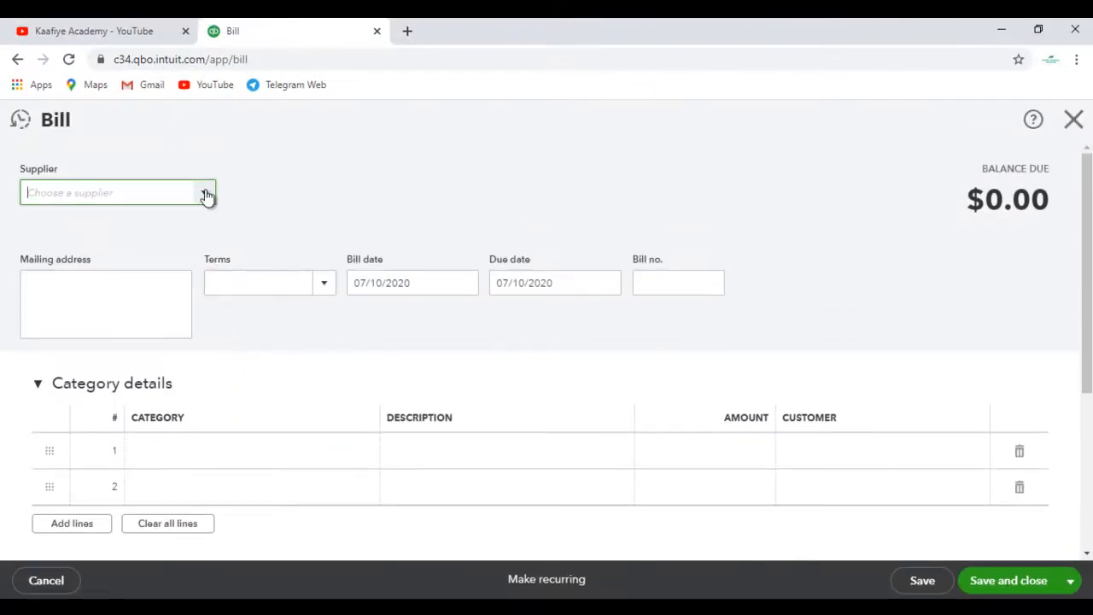
- Enter Horyaal Company as the bill's supplier and start adding it as a new supplier
click(125, 194)
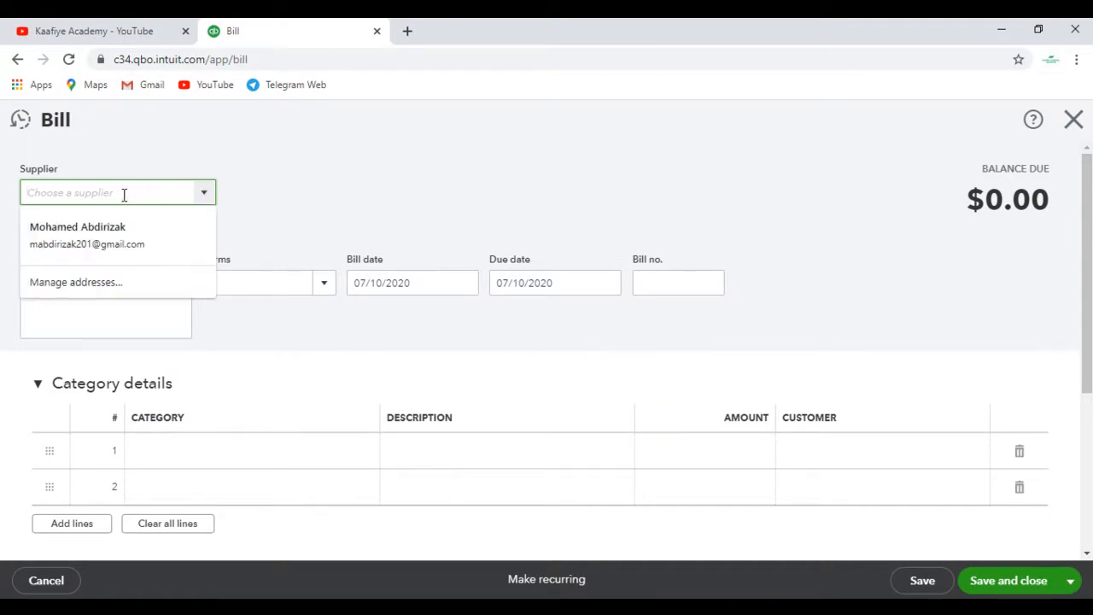
text(h)
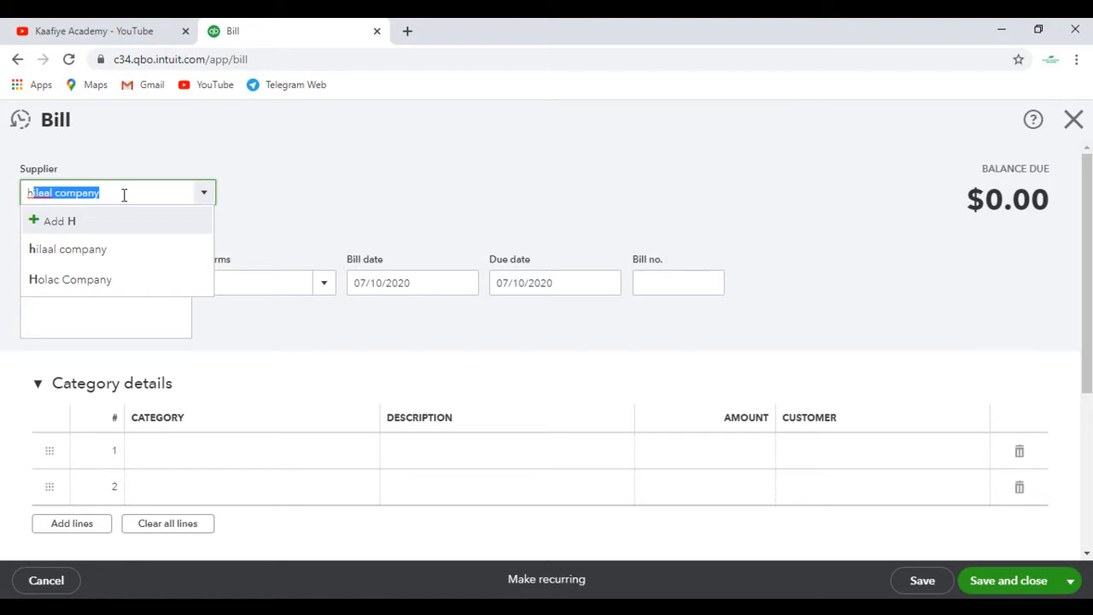
text(oR)
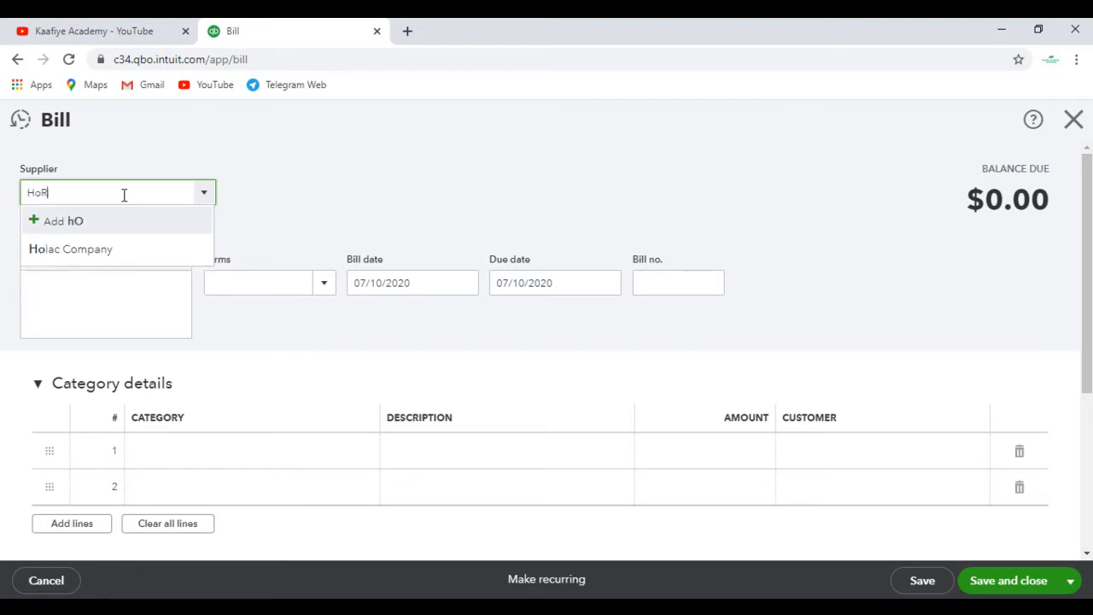
text(YAAL)
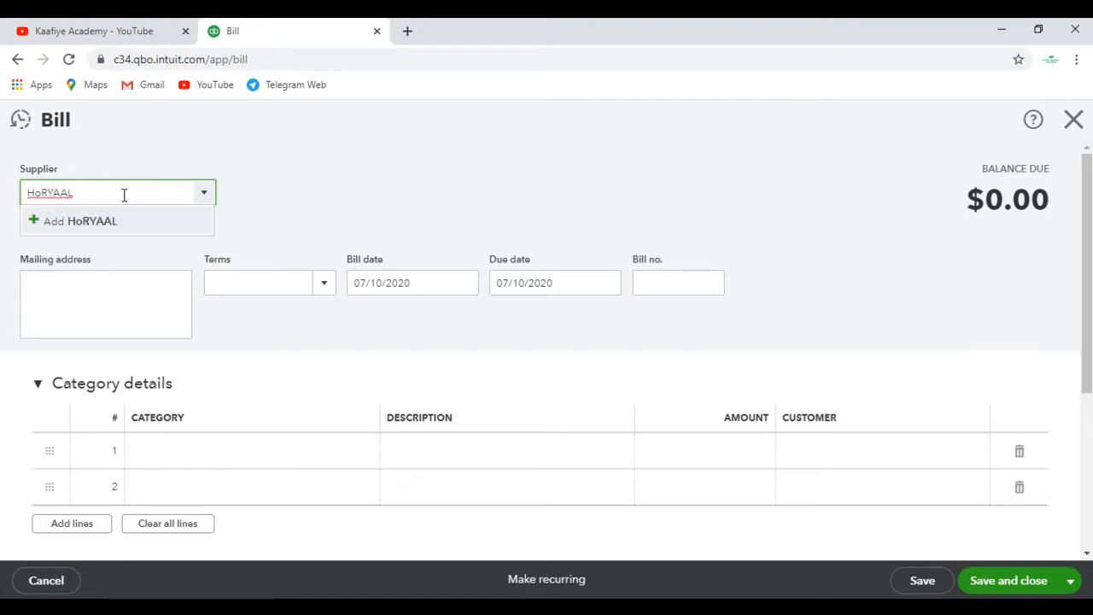
key(BackSpace)
key(BackSpace)
key(BackSpace)
key(BackSpace)
key(BackSpace)
text(orya)
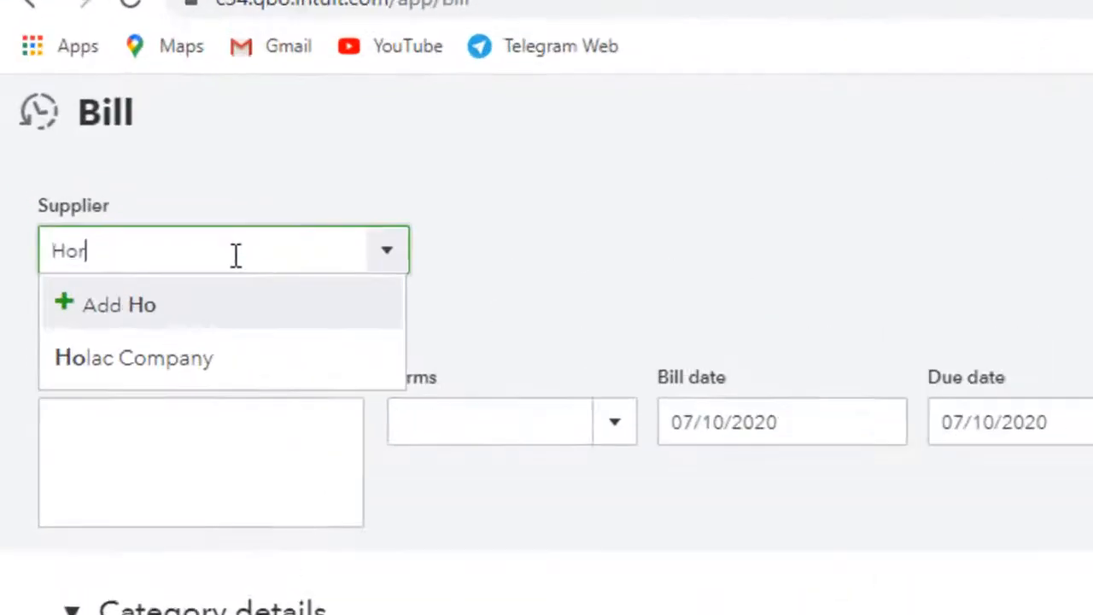
text(al )
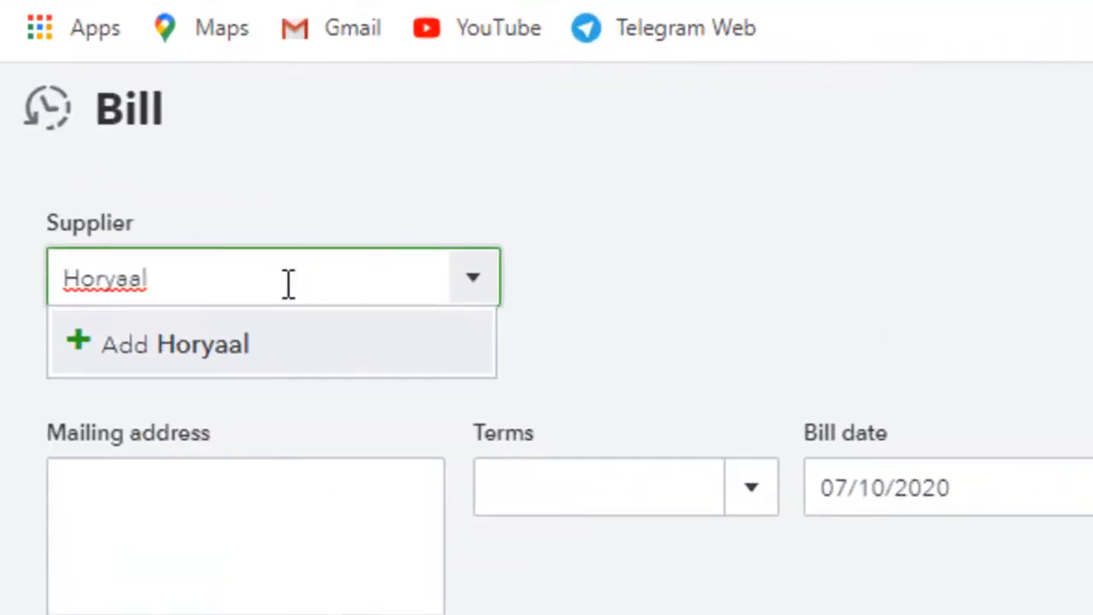
text(Comp)
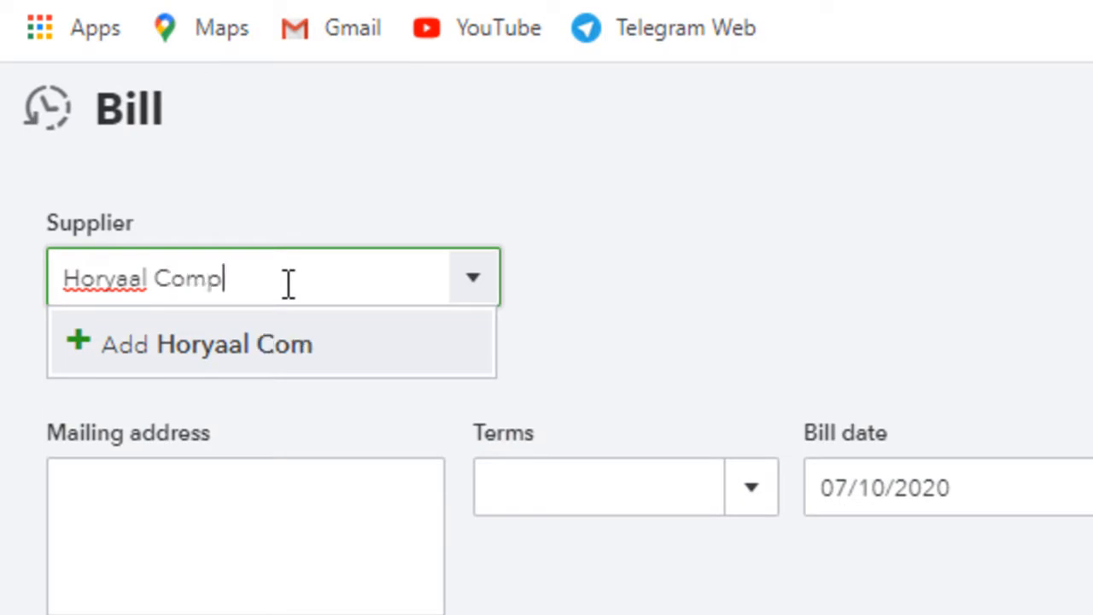
text(any)
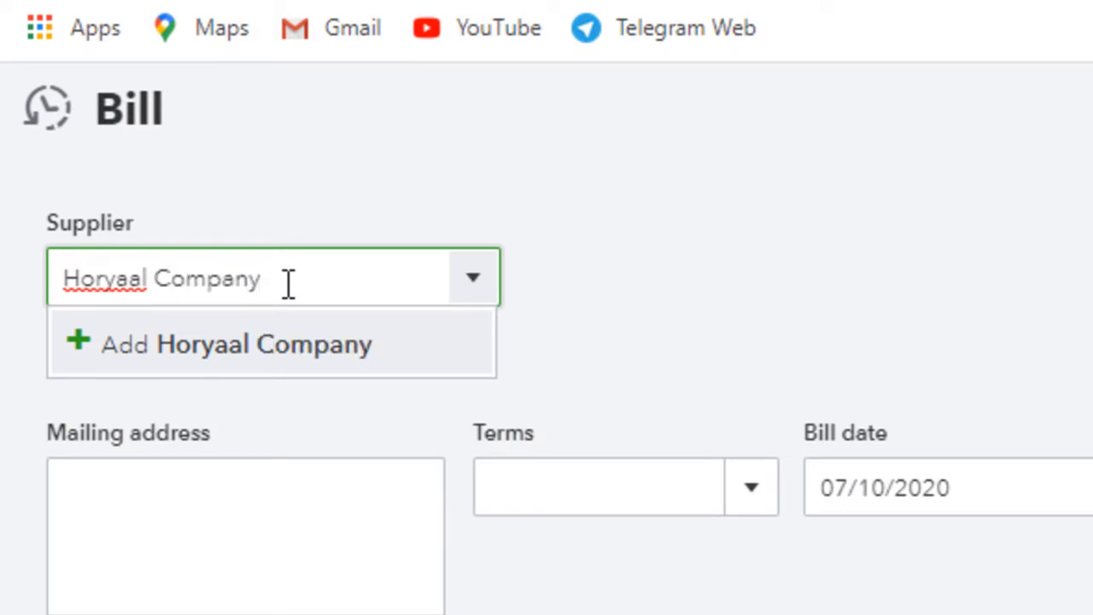
click(291, 340)
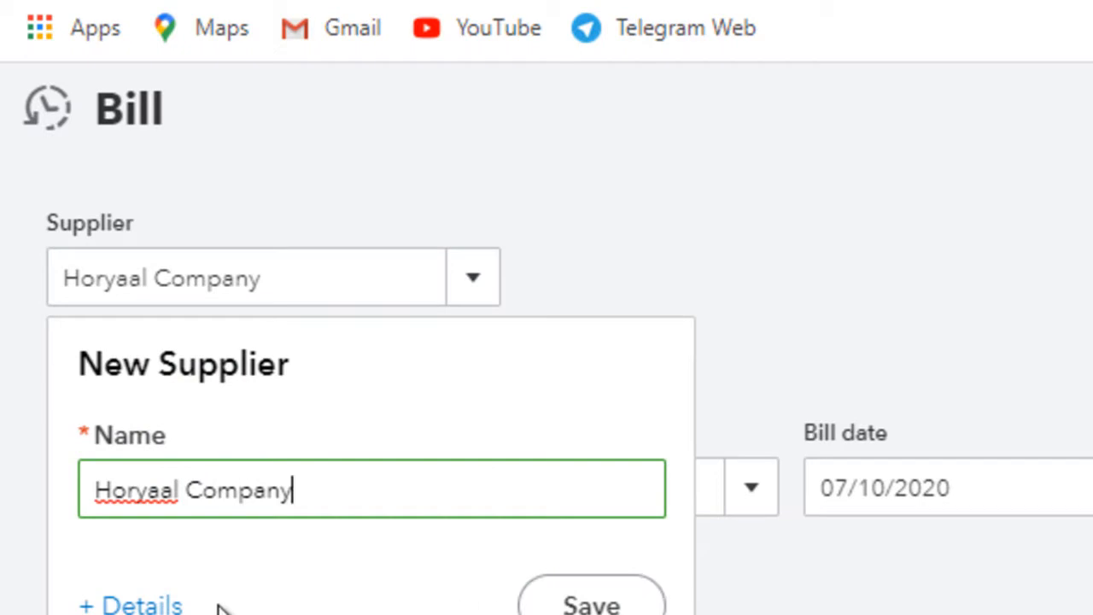
- Open the full details of the new supplier Horyaal Company, review the optional fields and save the supplier
click(154, 606)
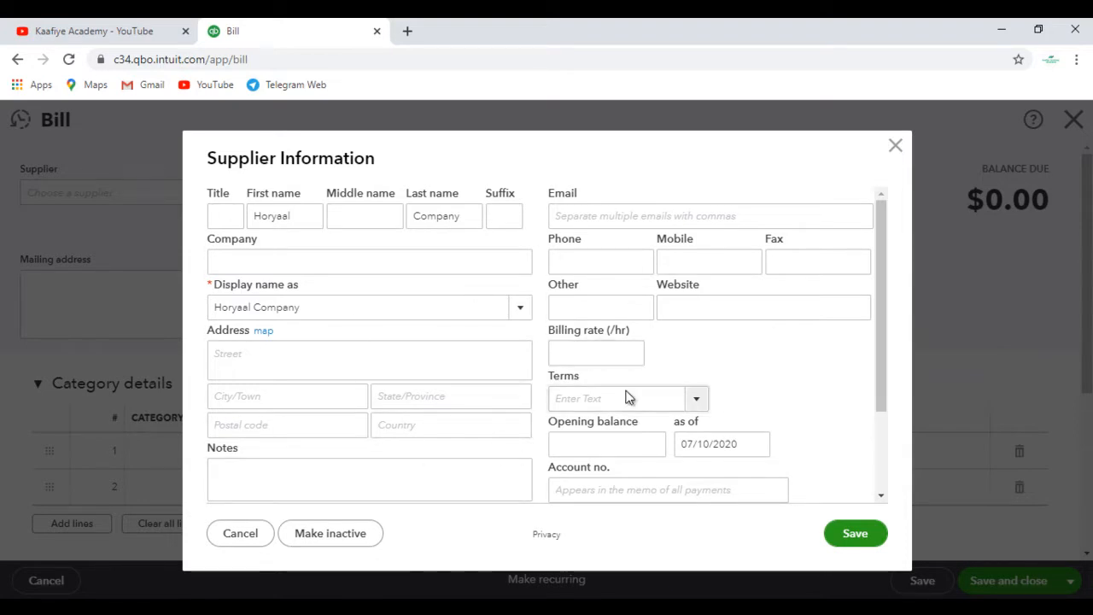
scroll(821, 368, down, 1)
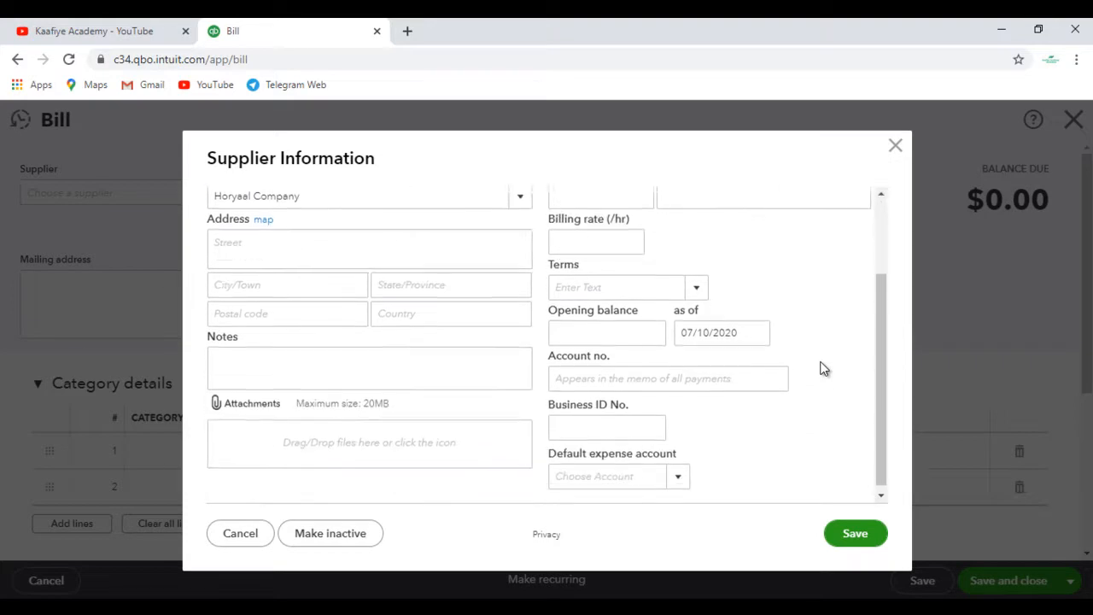
scroll(815, 363, up, 2)
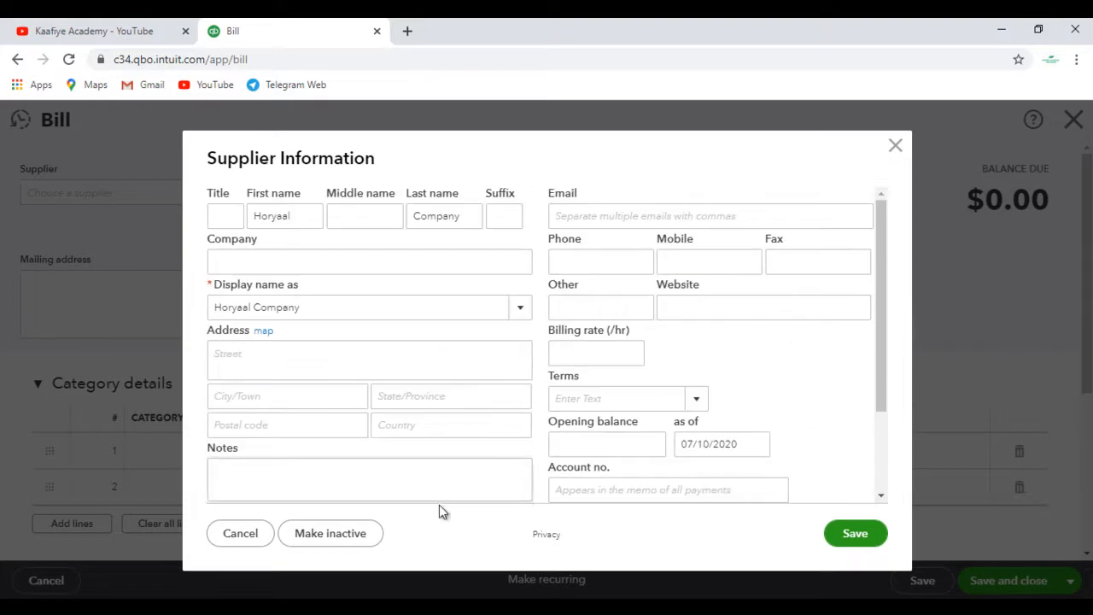
scroll(557, 422, down, 1)
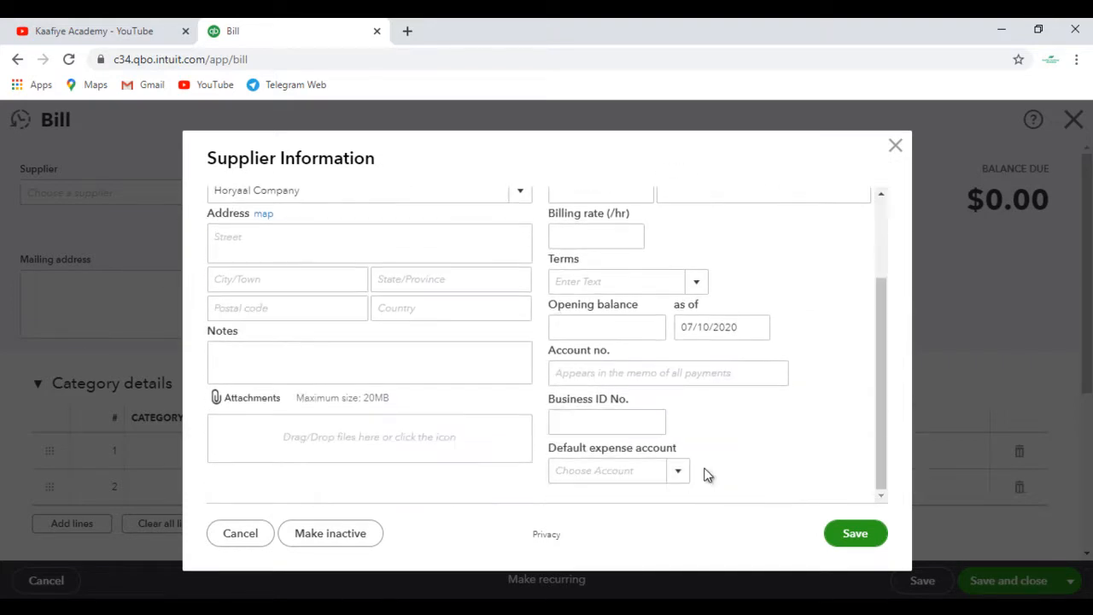
click(870, 535)
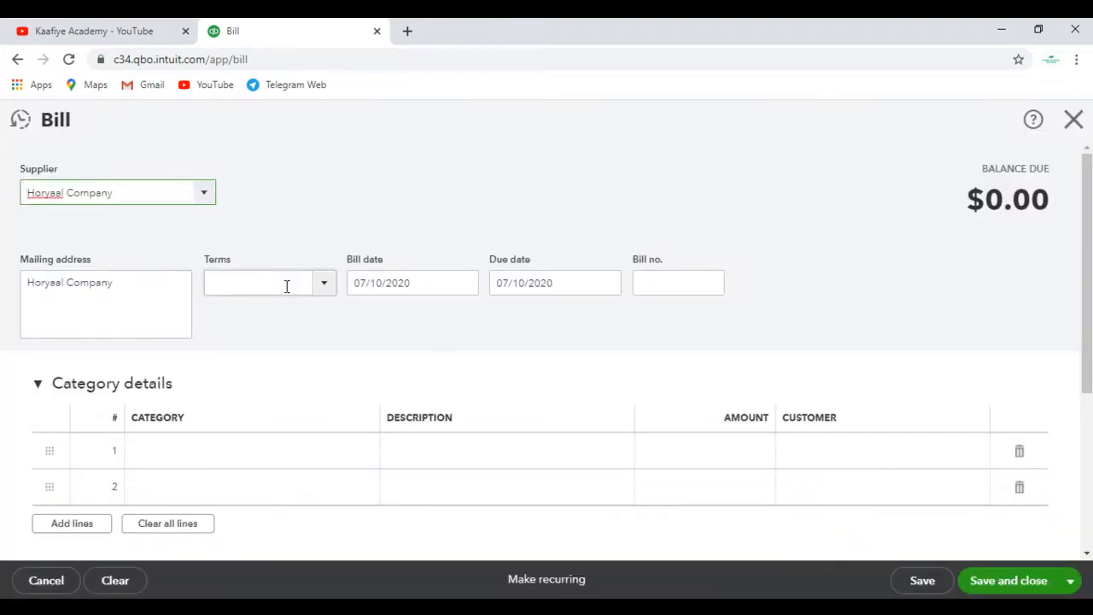
- Set the bill's terms to Net 30 and select SAMSUNG GALLAY S8 as the product on the first item line
click(326, 290)
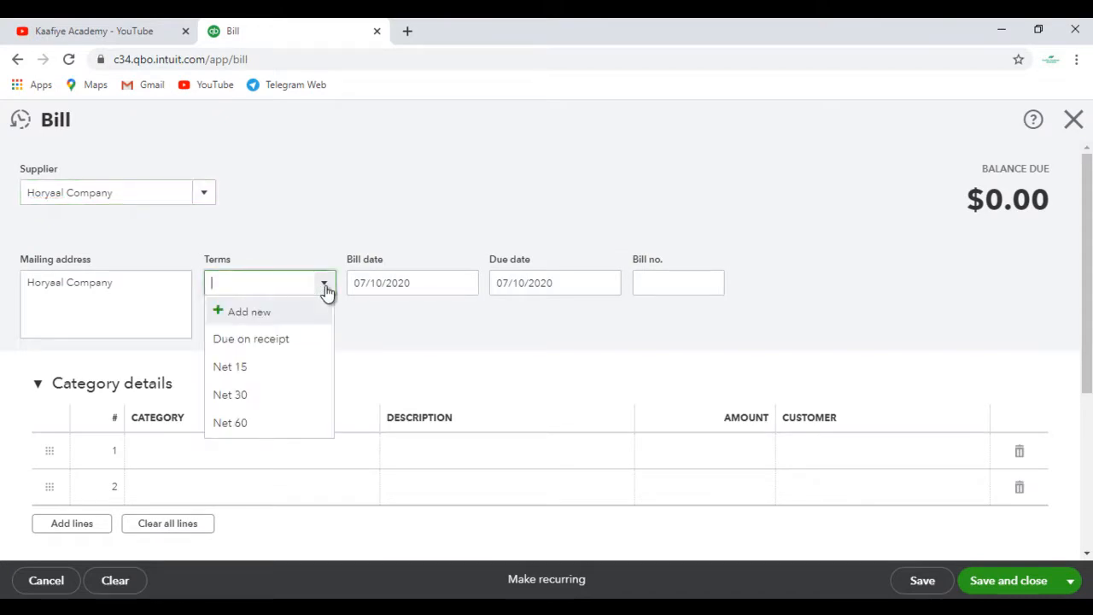
click(244, 397)
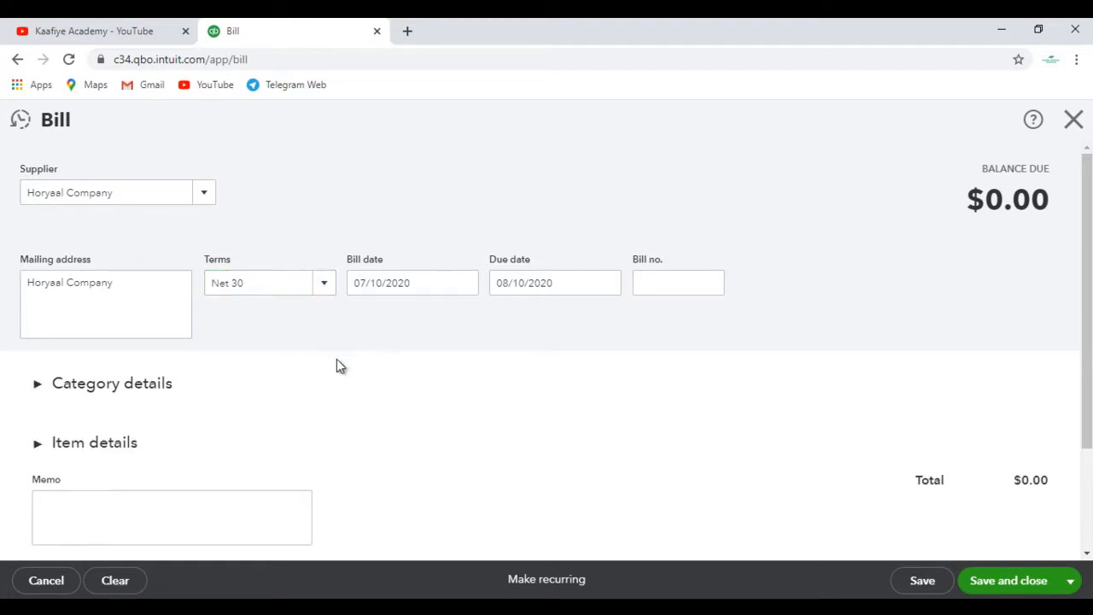
click(118, 450)
scroll(239, 423, down, 1)
click(241, 426)
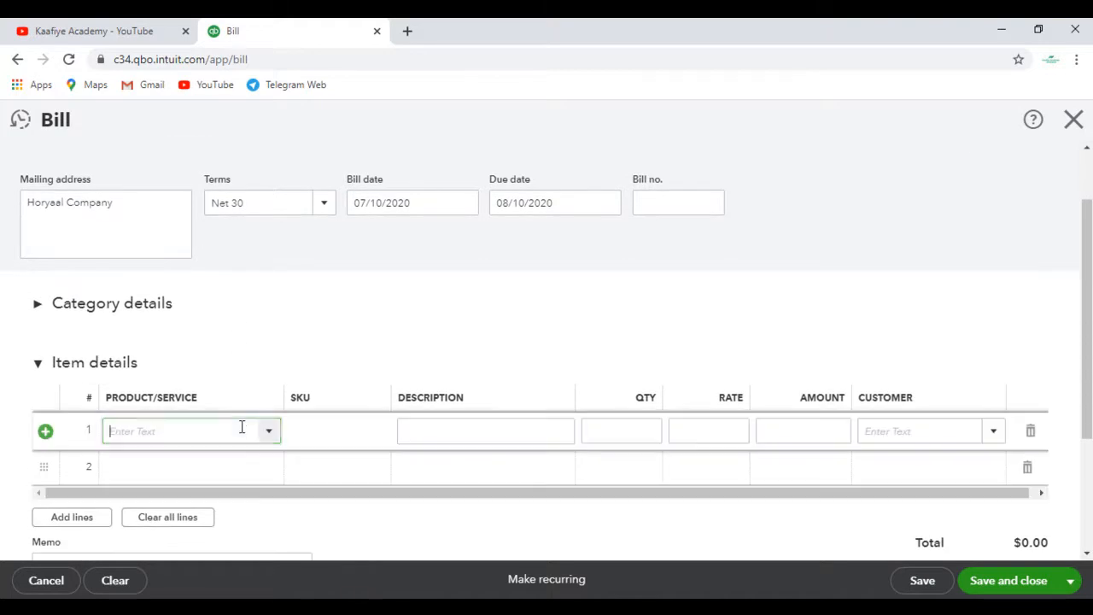
click(273, 436)
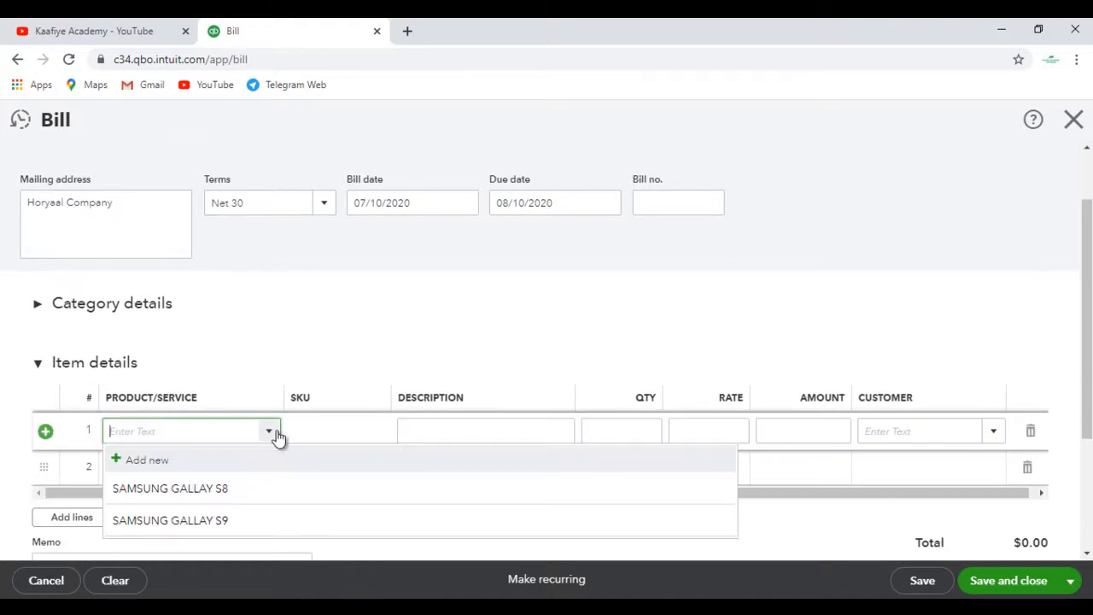
click(244, 491)
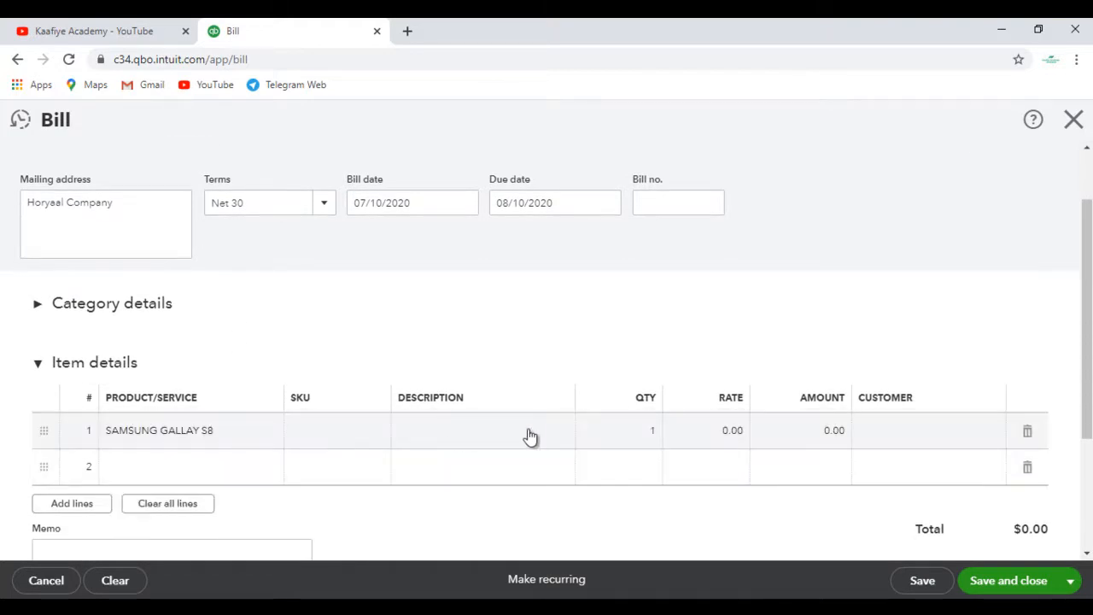
- Set the quantity of SAMSUNG GALLAY S8 to 10 and its rate to 200
click(280, 439)
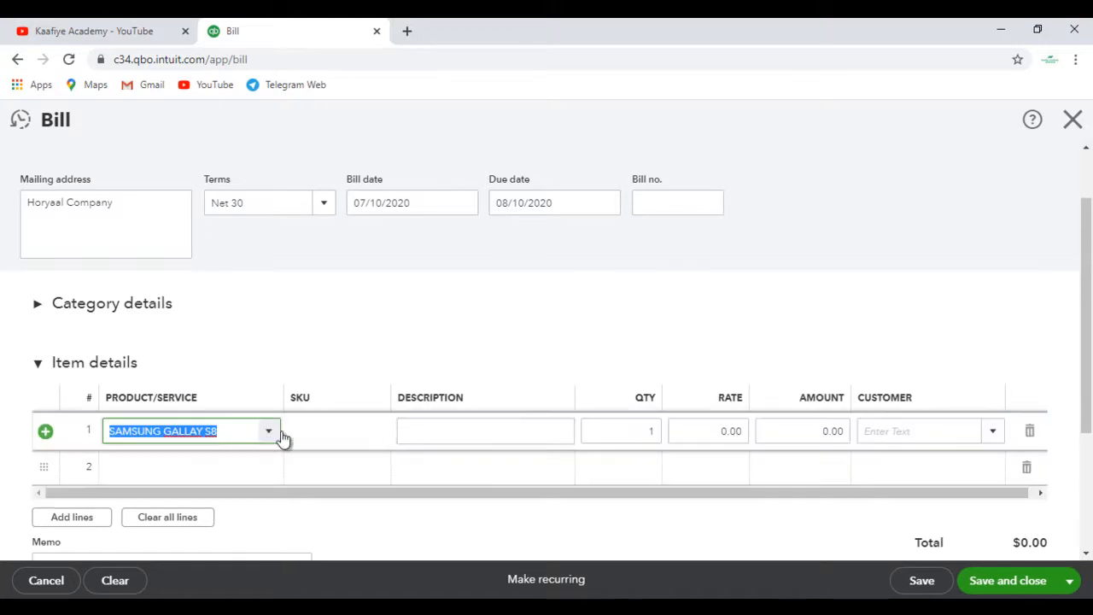
click(632, 436)
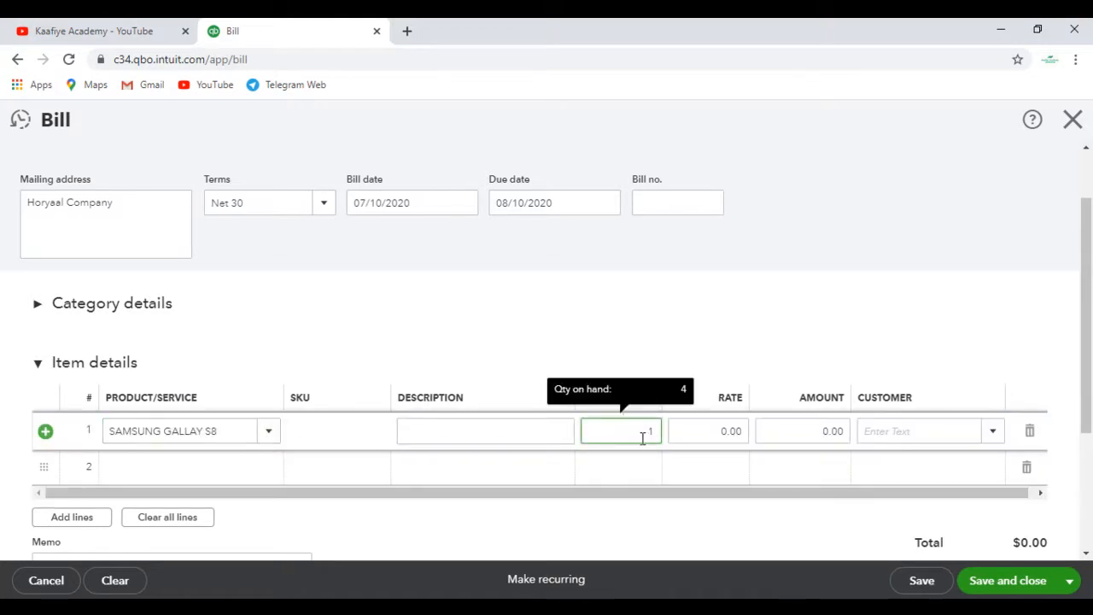
double_click(641, 434)
text(10)
key(Tab)
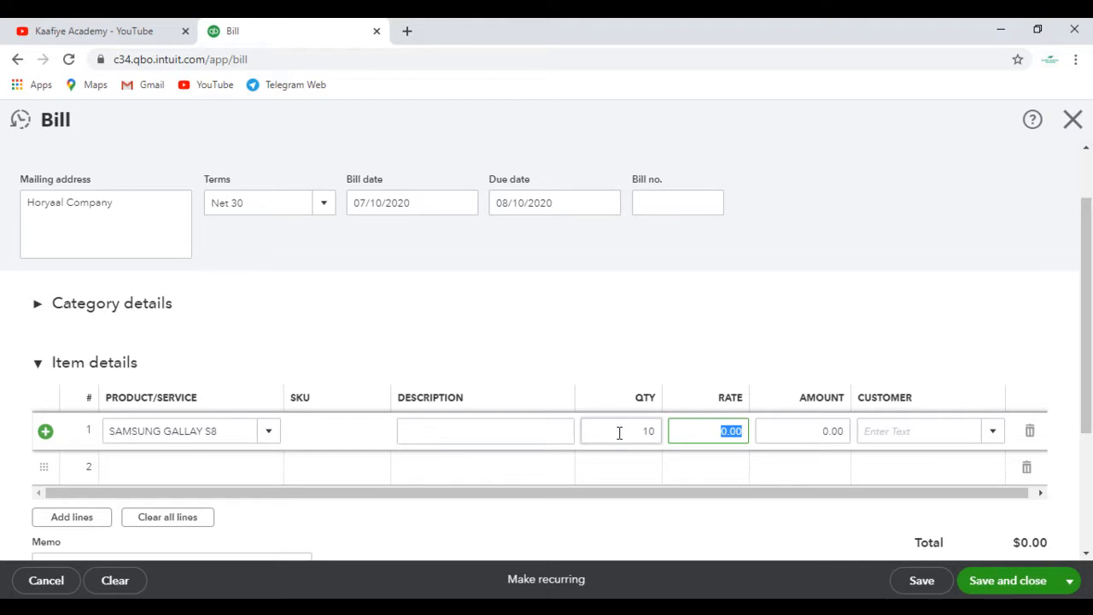
text(2)
key(Tab)
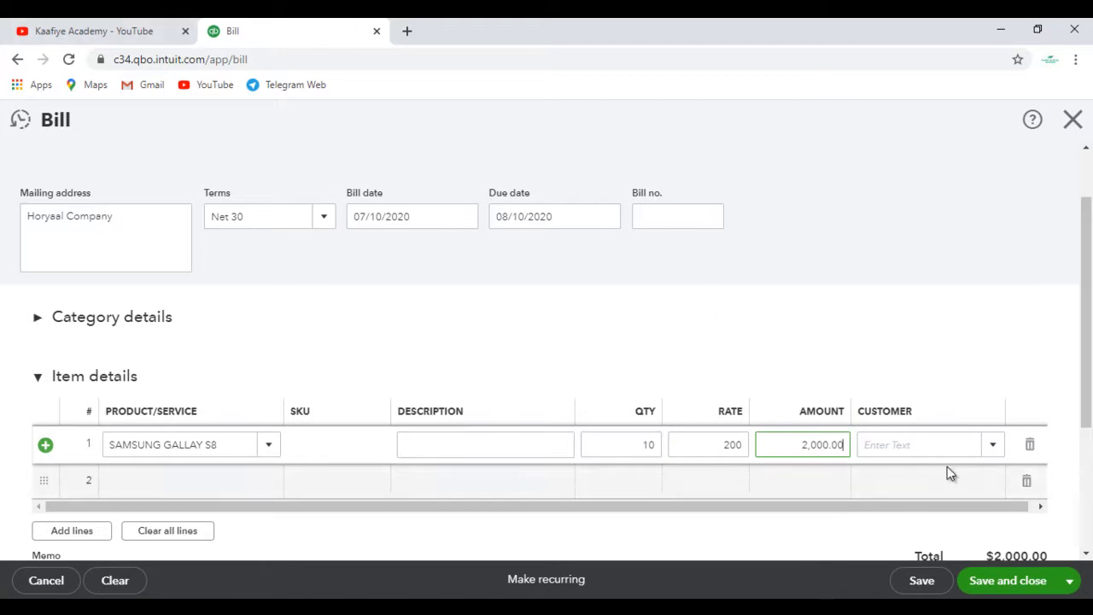
scroll(932, 447, down, 1)
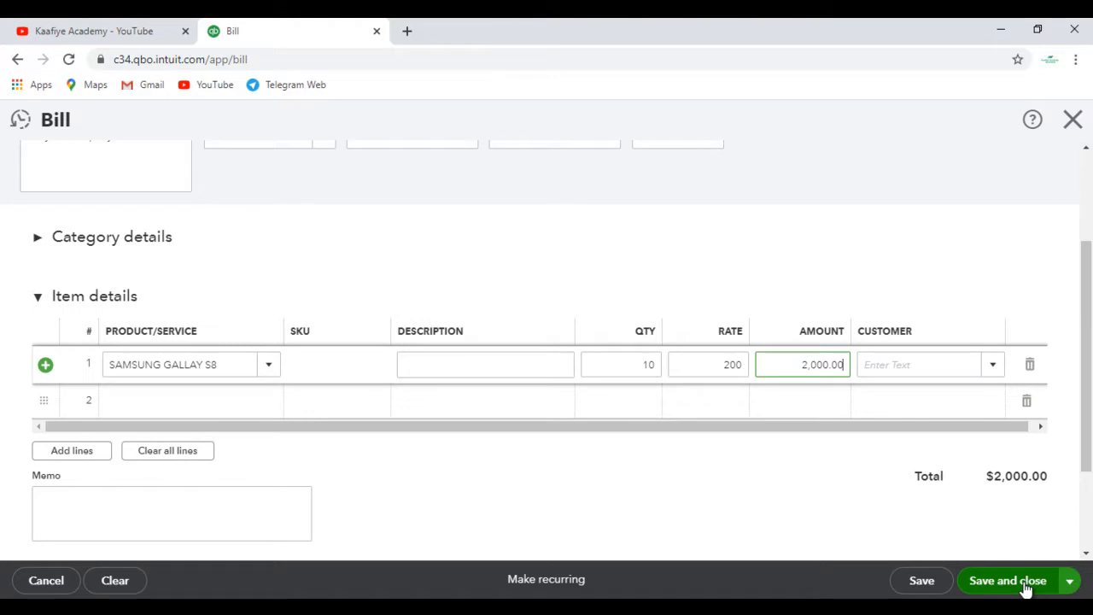
key(Tab)
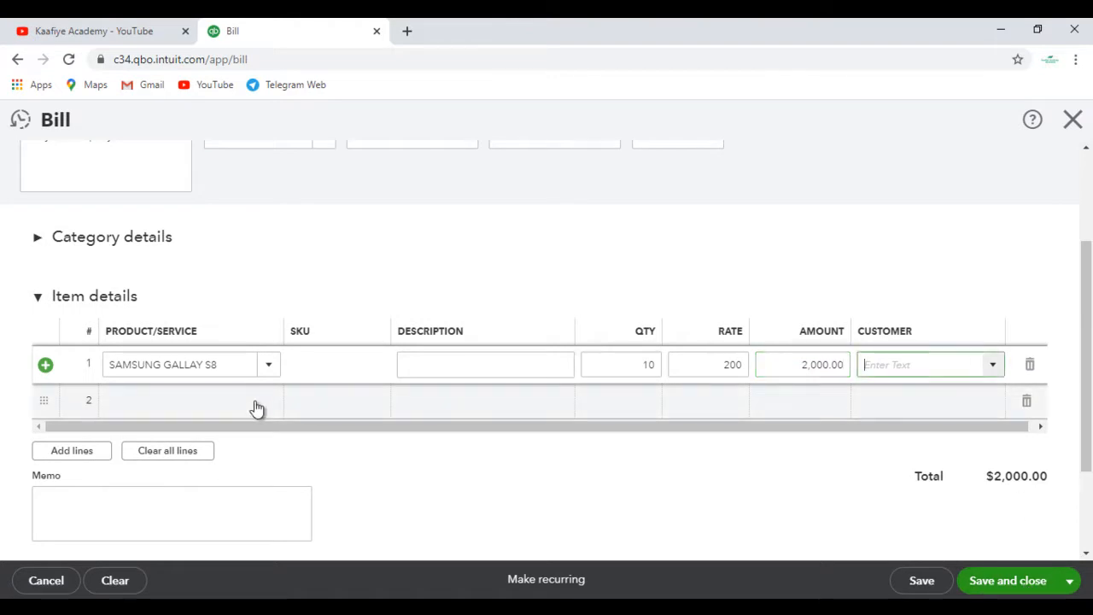
- Add SAMSUNG GALLAY S9 as the second item with quantity 6 and rate 500, and save and close the bill
click(257, 409)
click(270, 403)
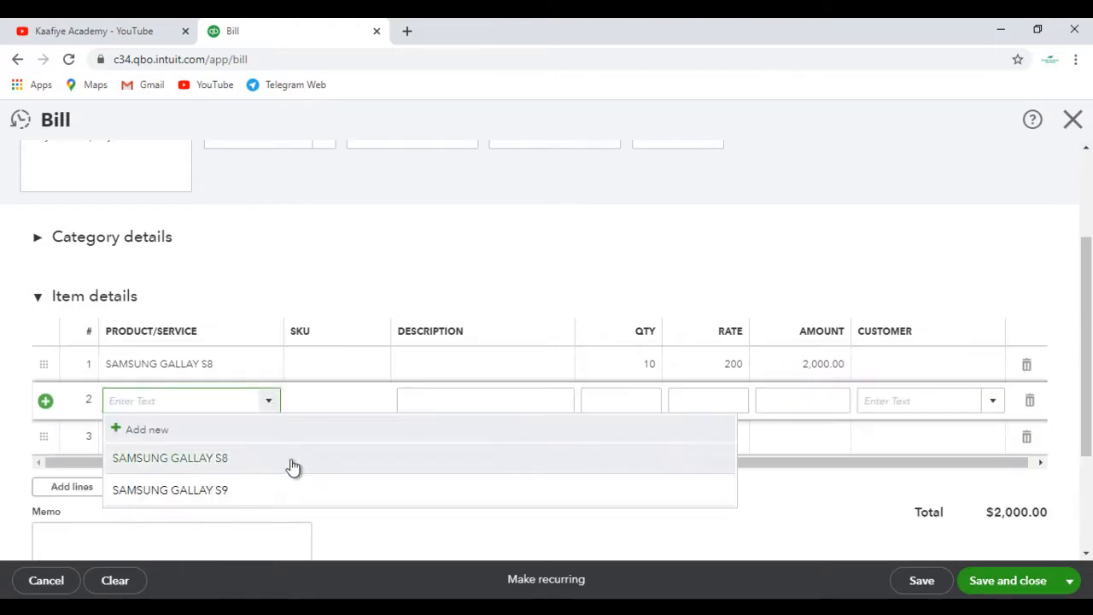
click(307, 499)
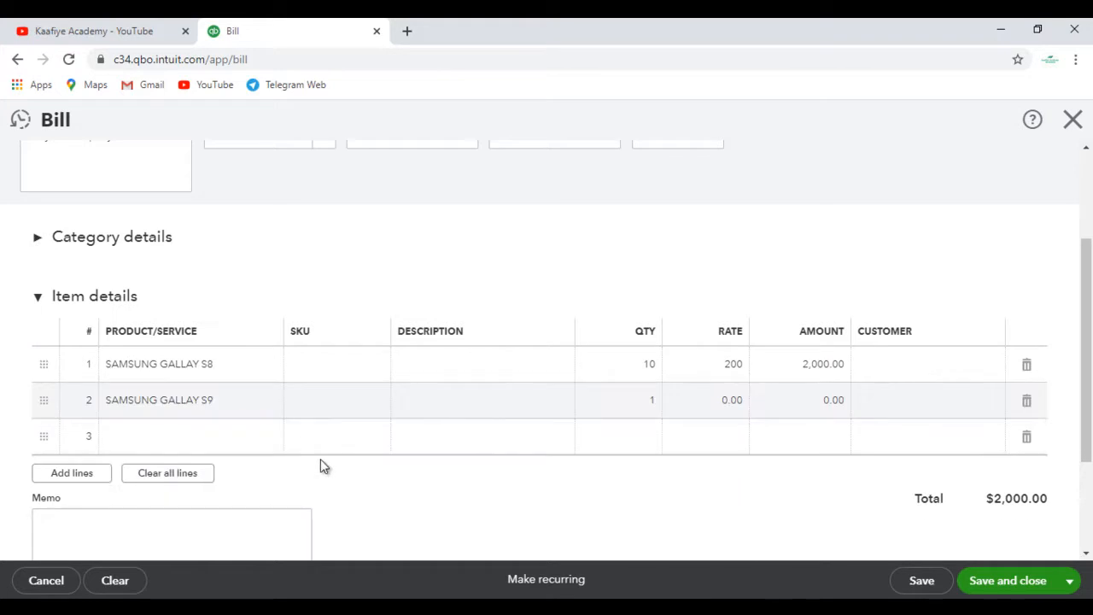
click(647, 408)
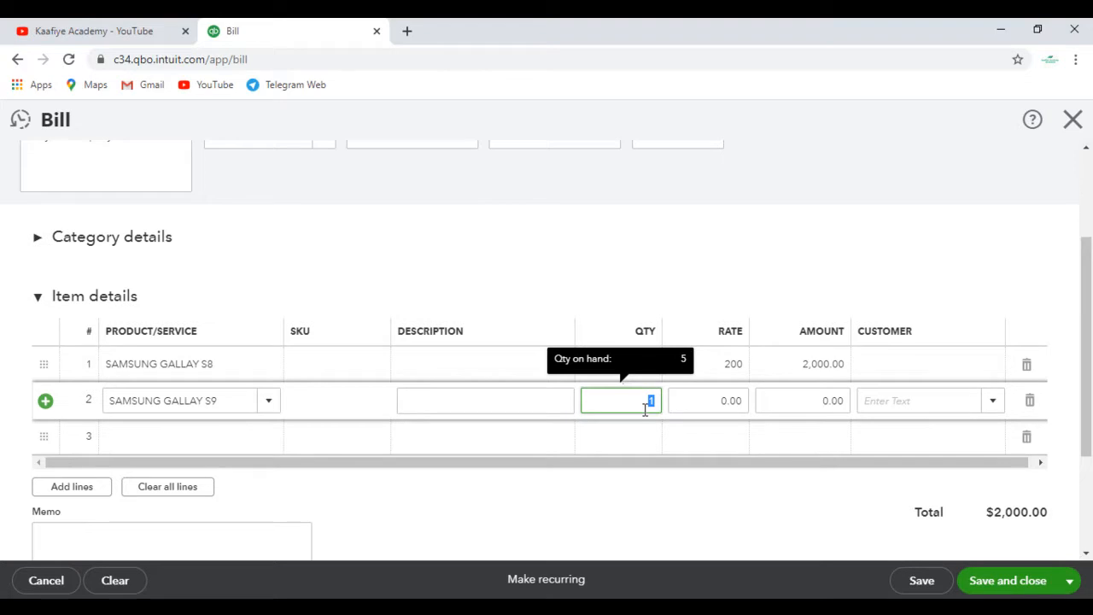
text(6)
click(711, 403)
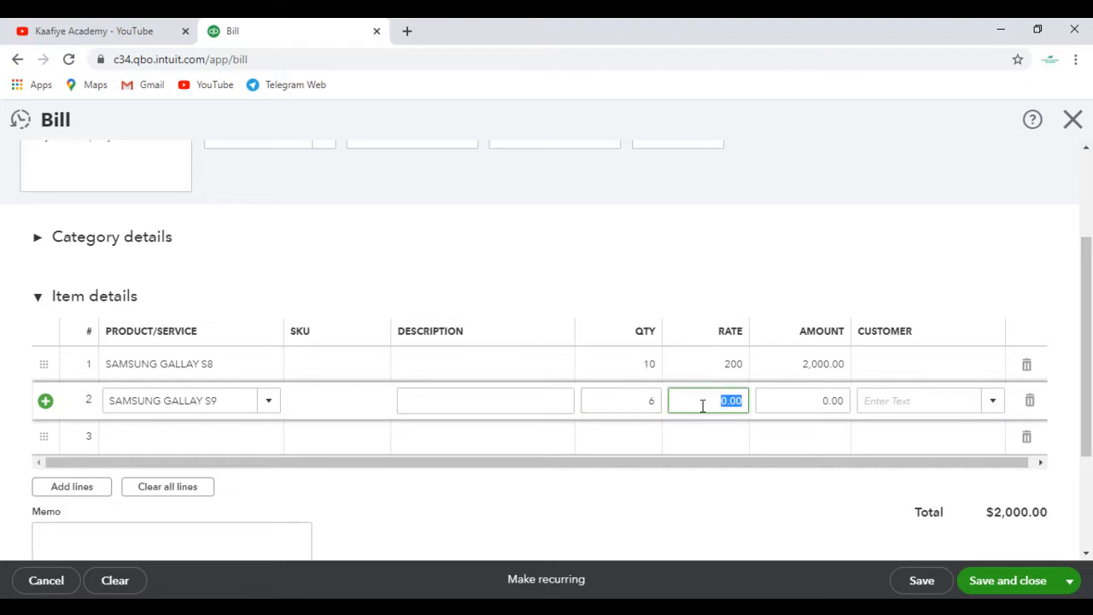
text(500)
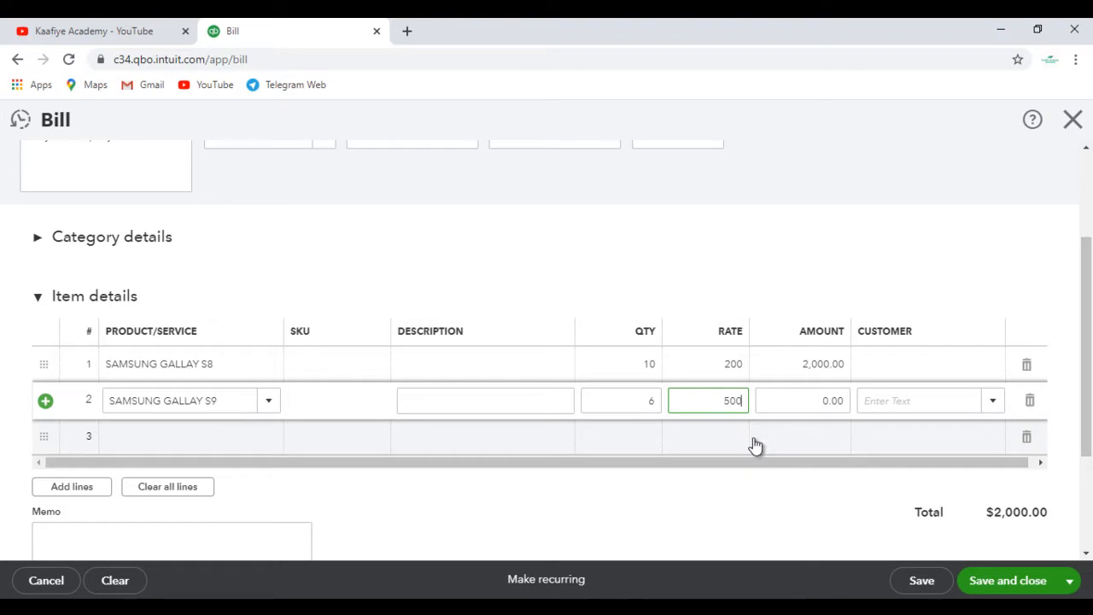
key(Tab)
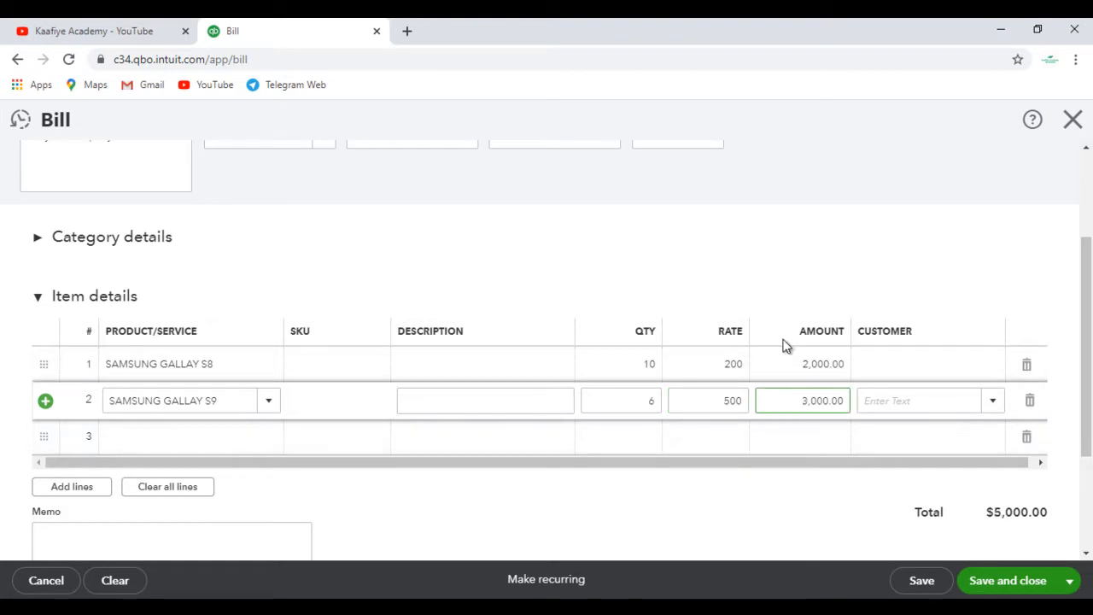
click(986, 519)
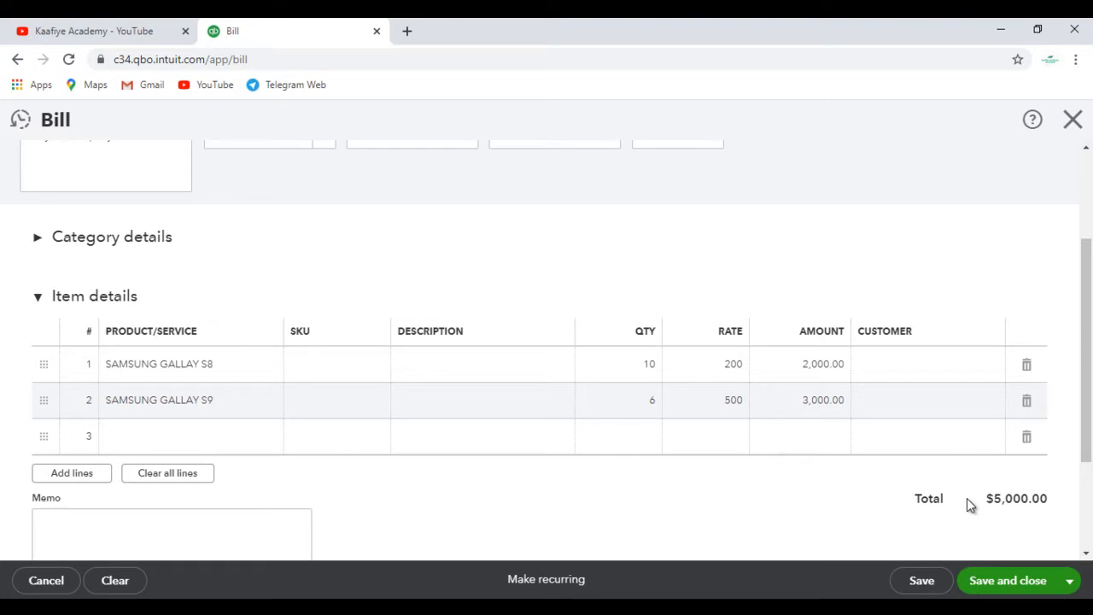
click(1008, 581)
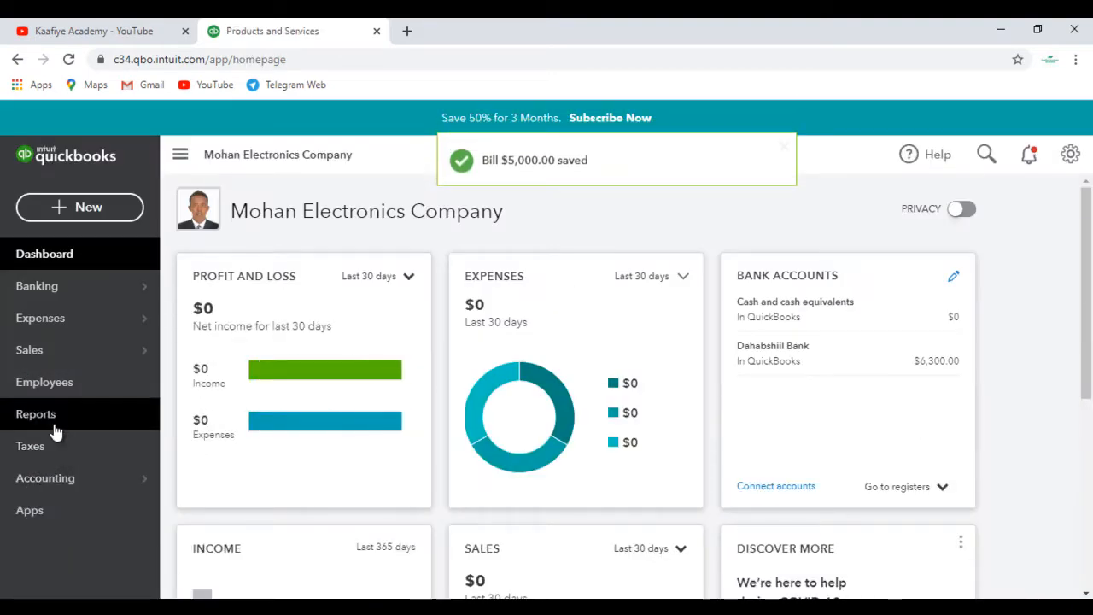
- Open the Balance Sheet report and examine its assets, accounts payable and shareholders' equity
click(52, 423)
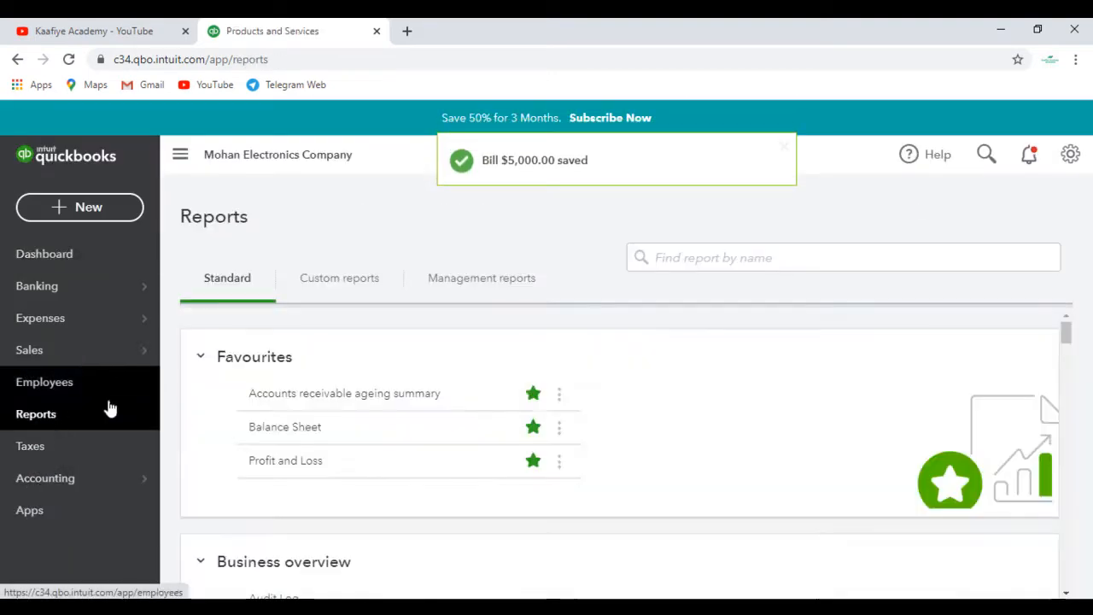
click(294, 535)
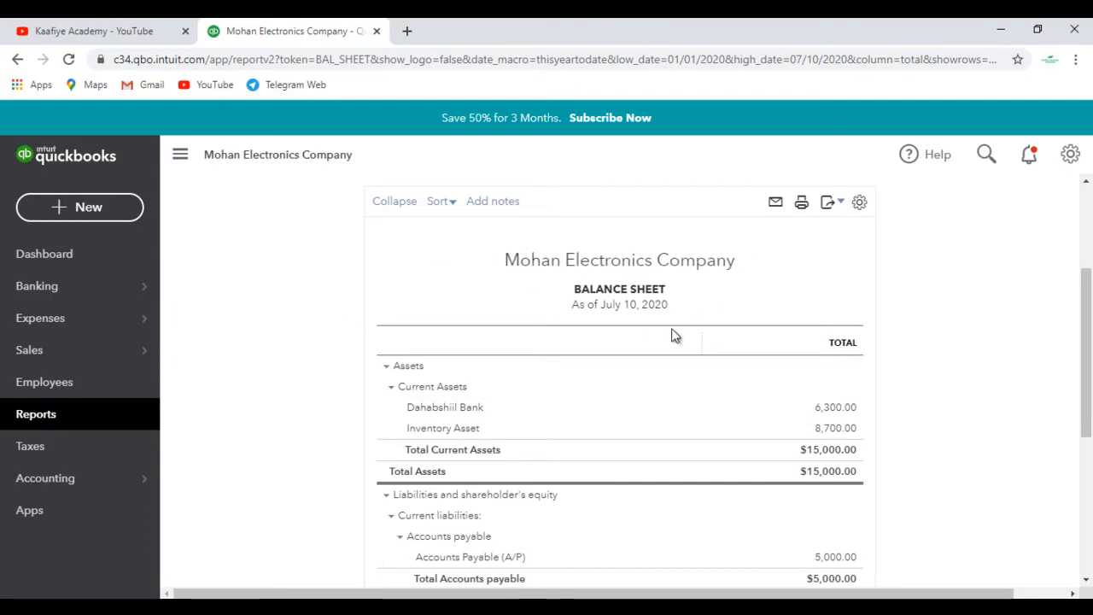
scroll(672, 330, down, 1)
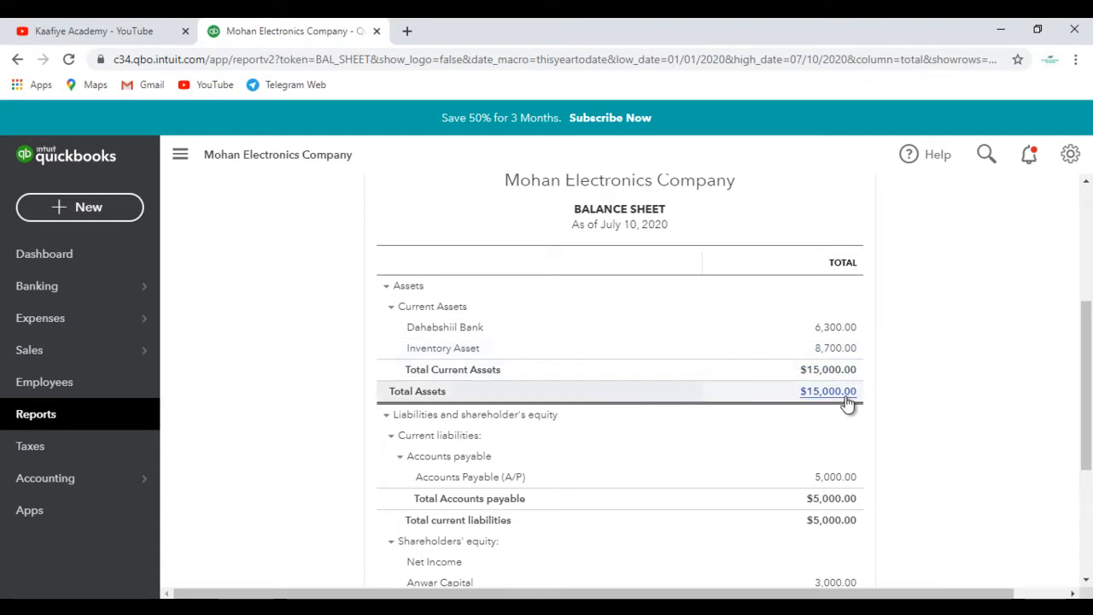
scroll(851, 397, down, 1)
scroll(851, 397, down, 2)
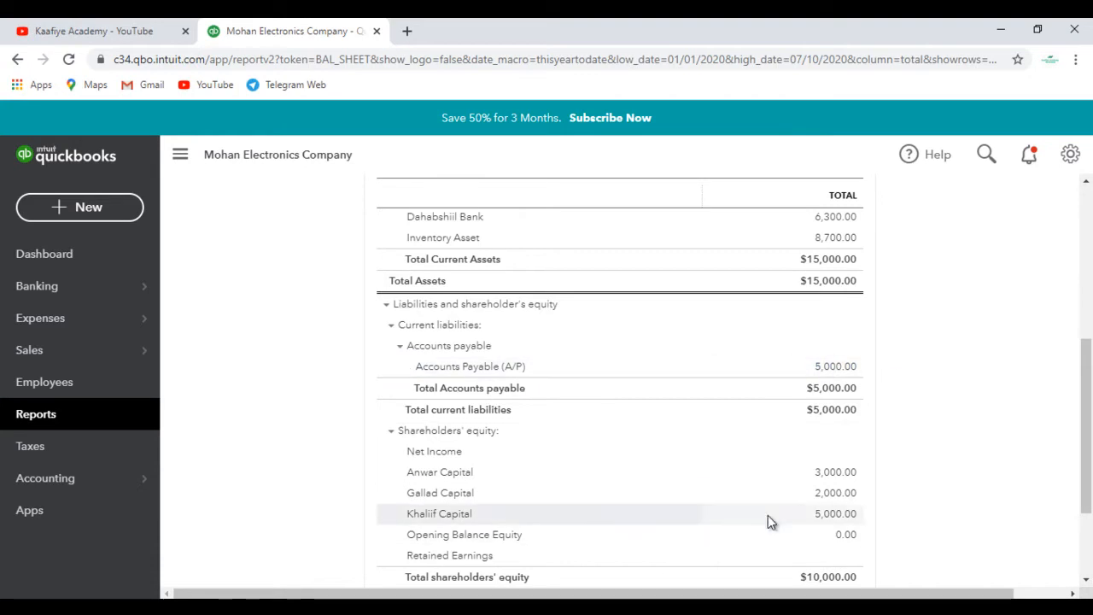
scroll(816, 483, down, 3)
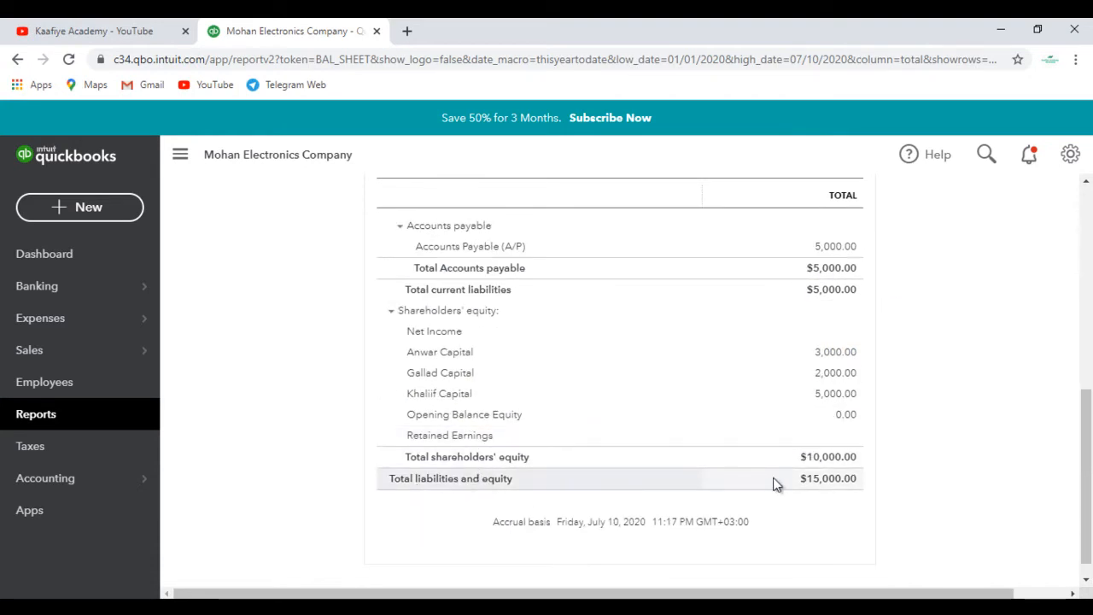
scroll(786, 427, up, 1)
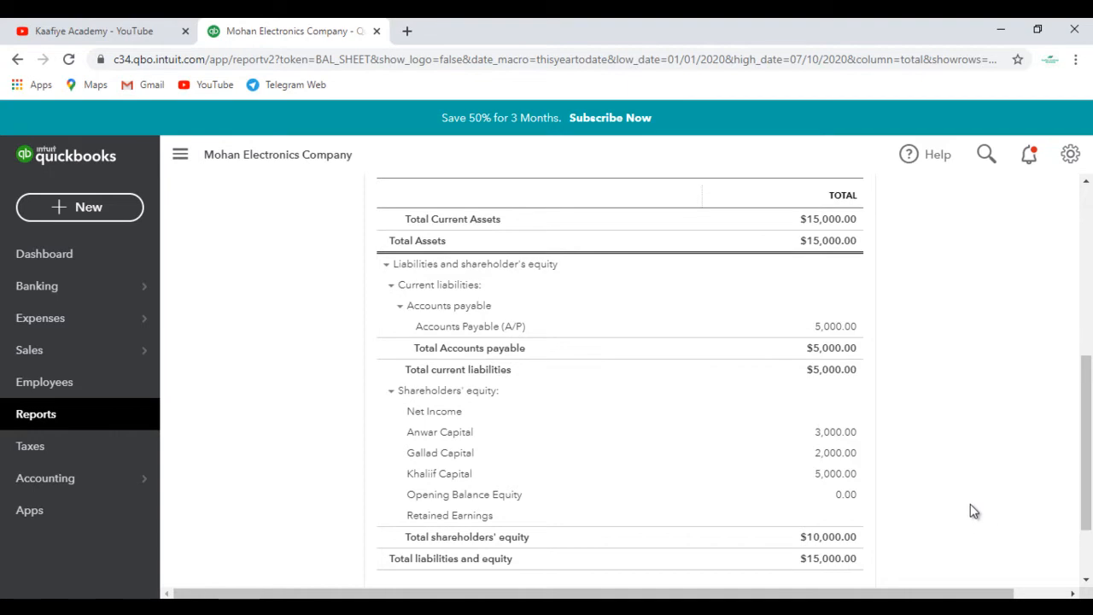
scroll(970, 506, up, 1)
scroll(969, 500, up, 1)
scroll(378, 403, up, 1)
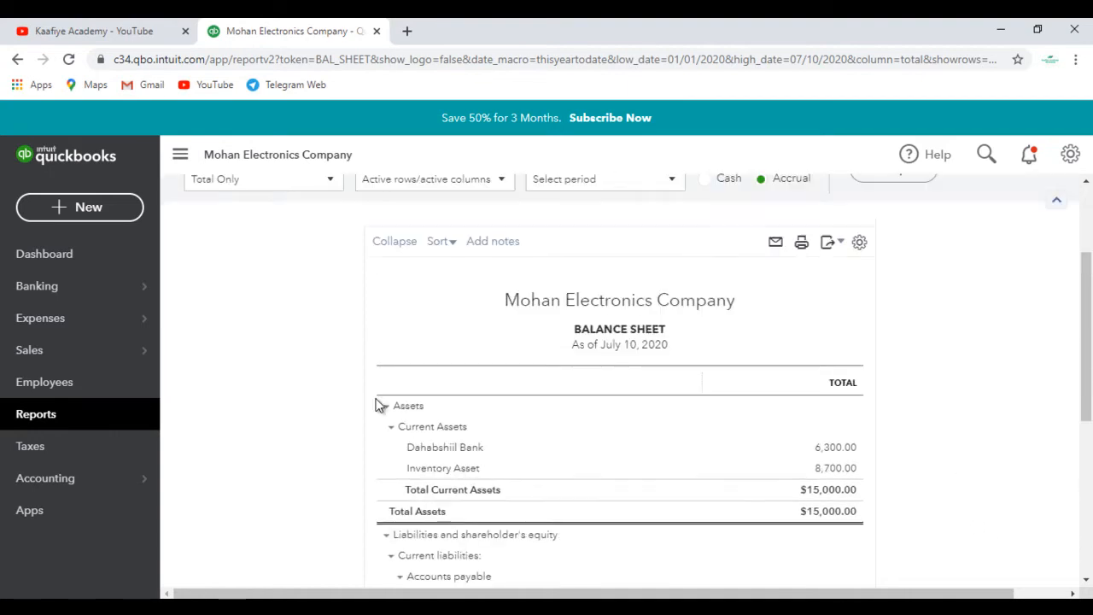
scroll(379, 403, up, 2)
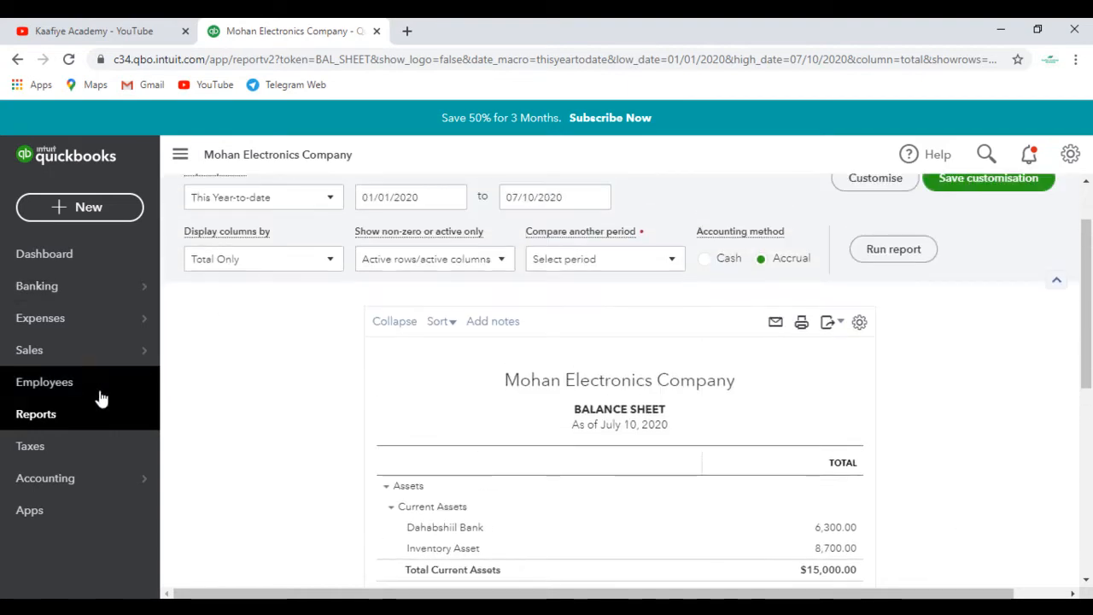
- Return to the dashboard and open the products and services list
click(98, 262)
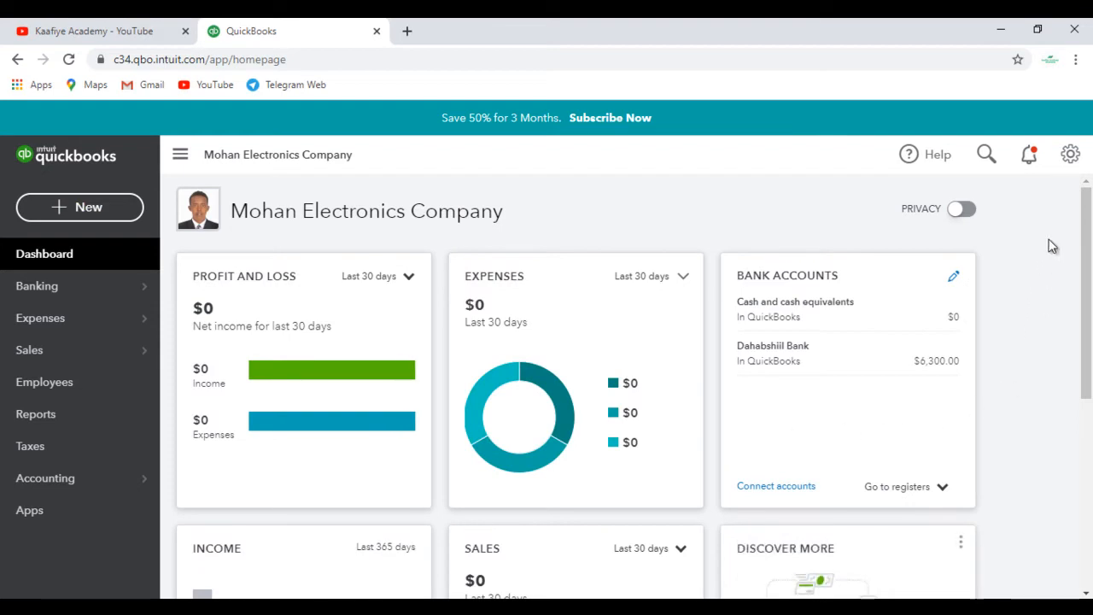
click(1069, 158)
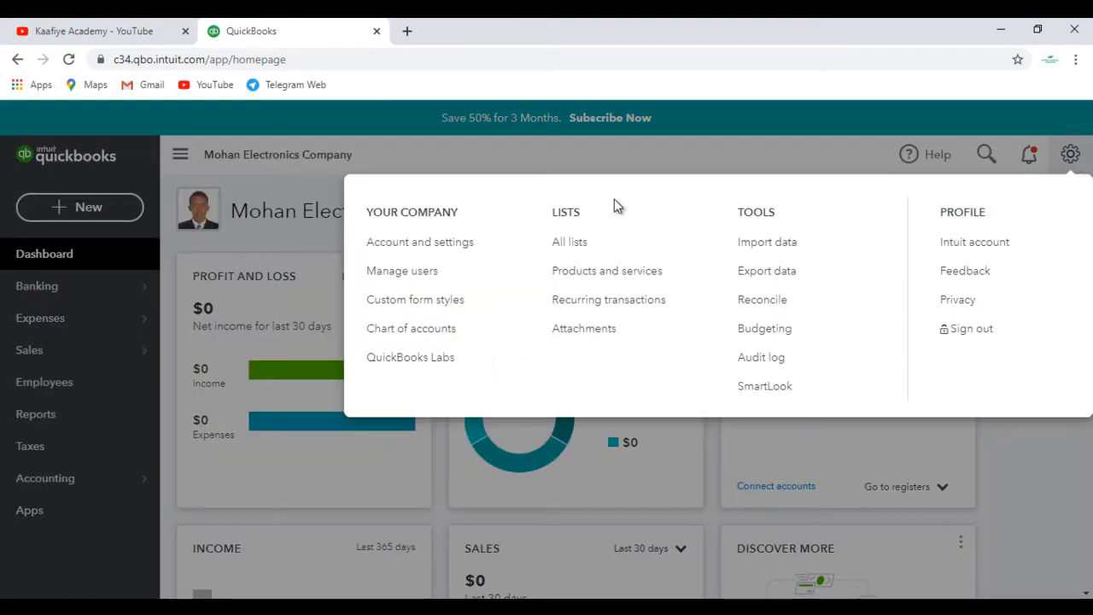
click(608, 273)
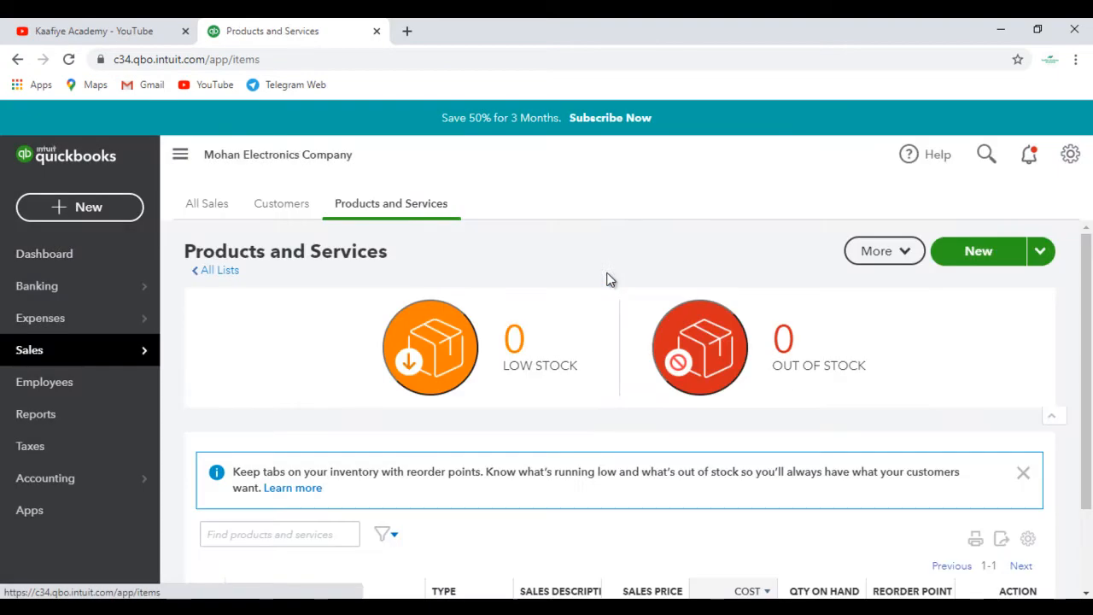
scroll(568, 393, down, 2)
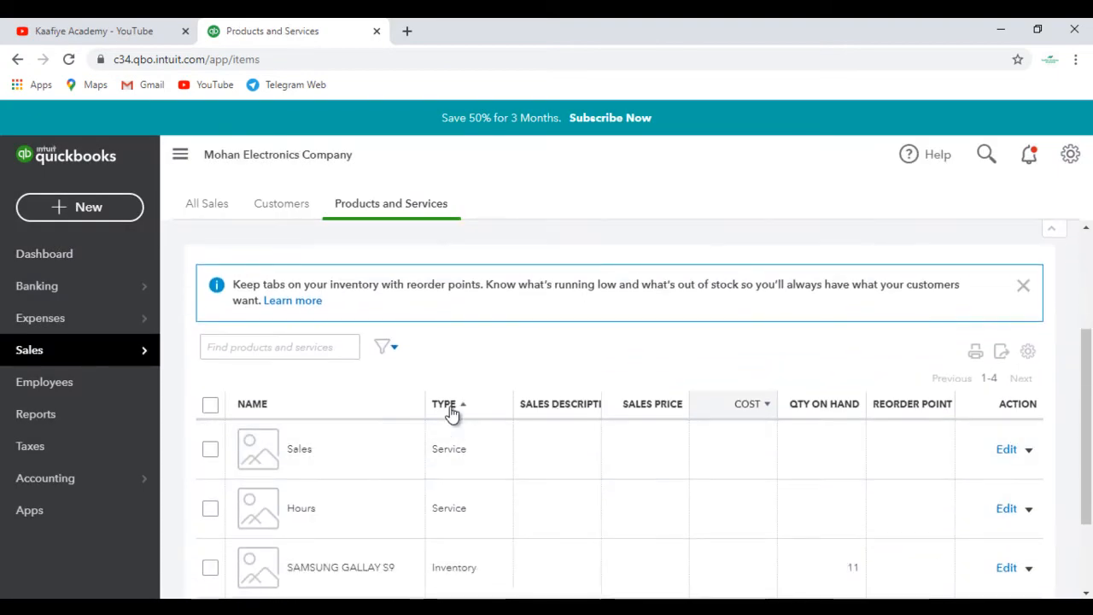
- Filter the products and services list to type Inventory to check the quantities on hand, and return to the dashboard
click(398, 350)
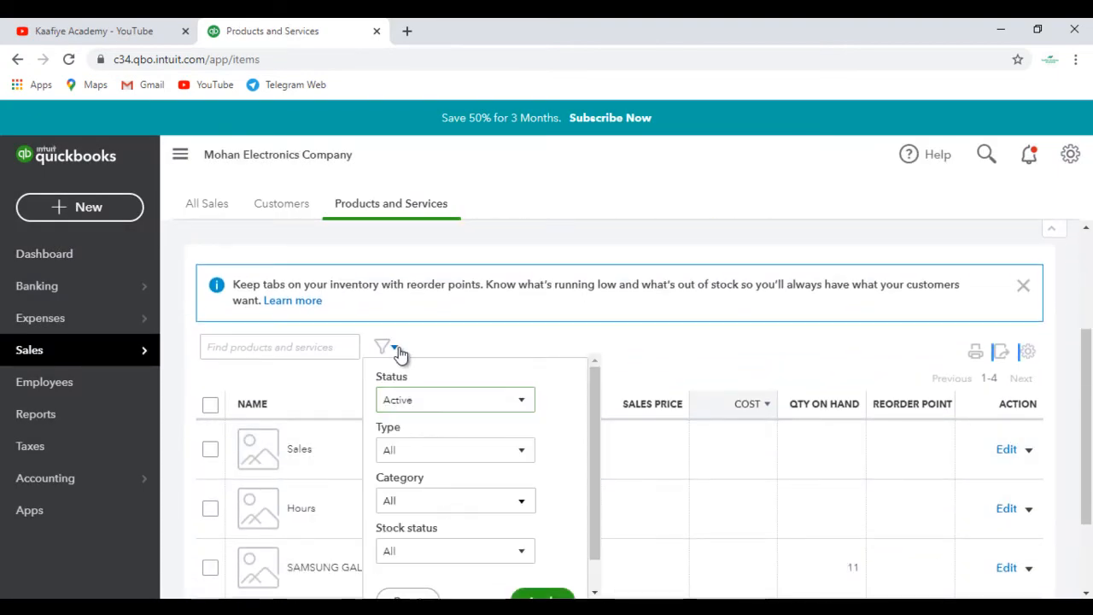
click(427, 451)
click(431, 518)
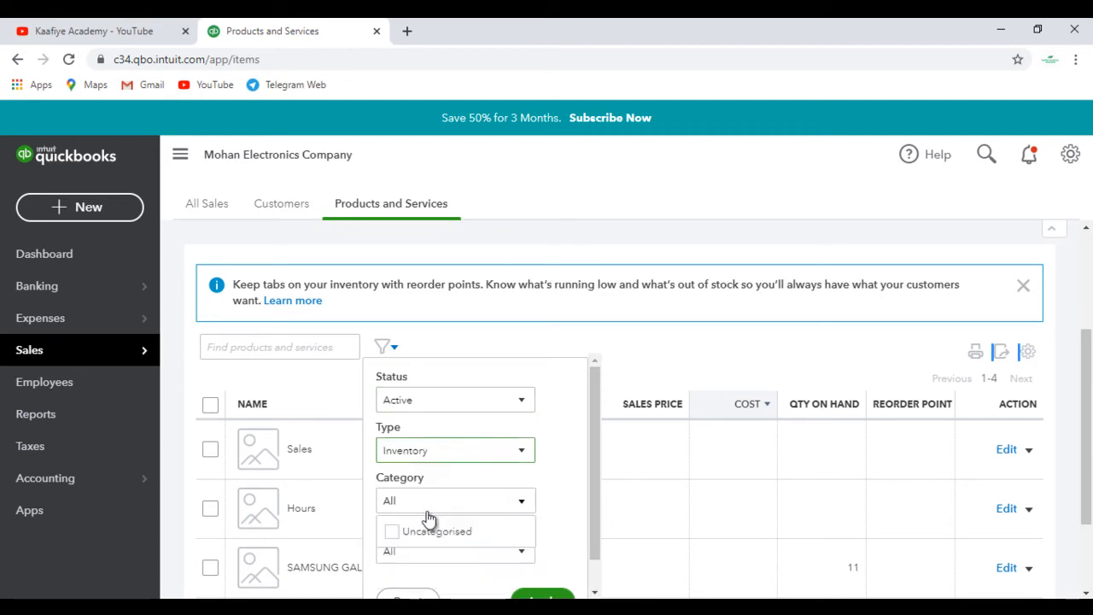
scroll(539, 583, down, 1)
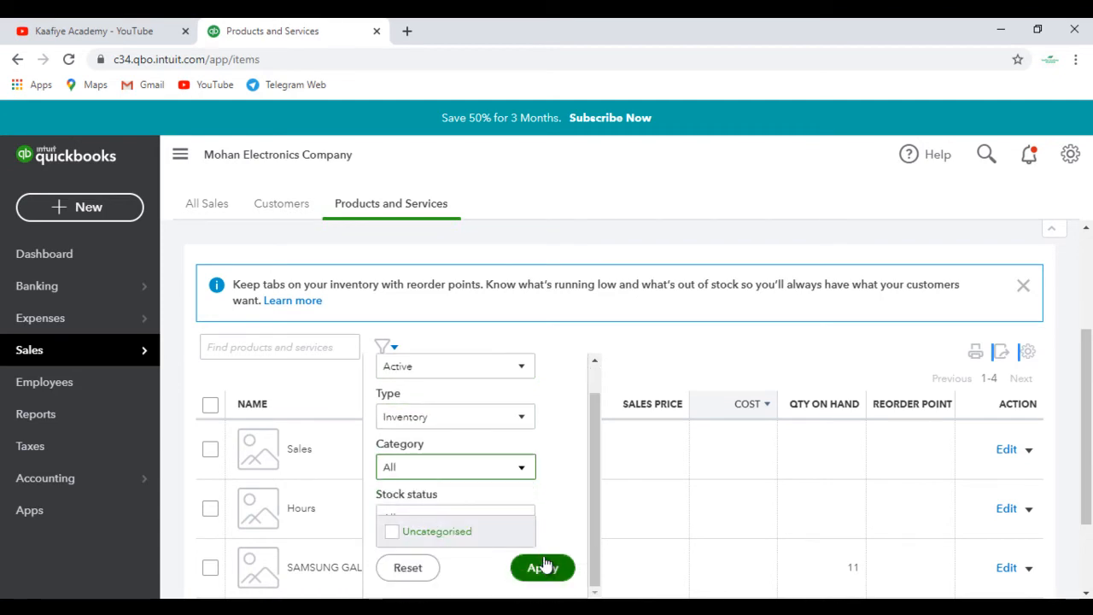
click(545, 568)
scroll(622, 445, down, 1)
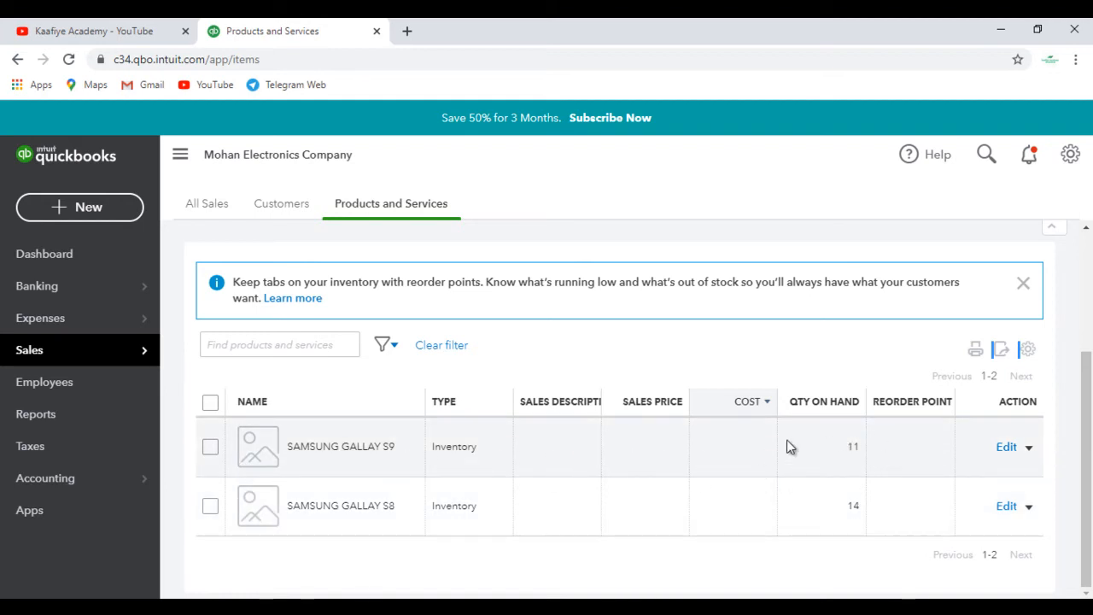
scroll(215, 286, up, 3)
click(44, 265)
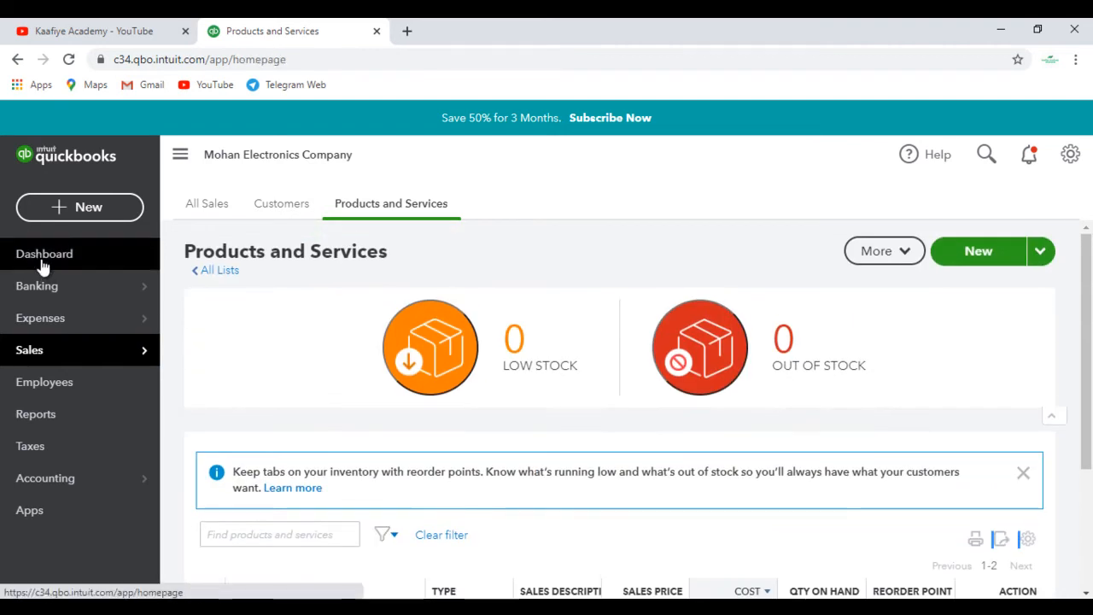